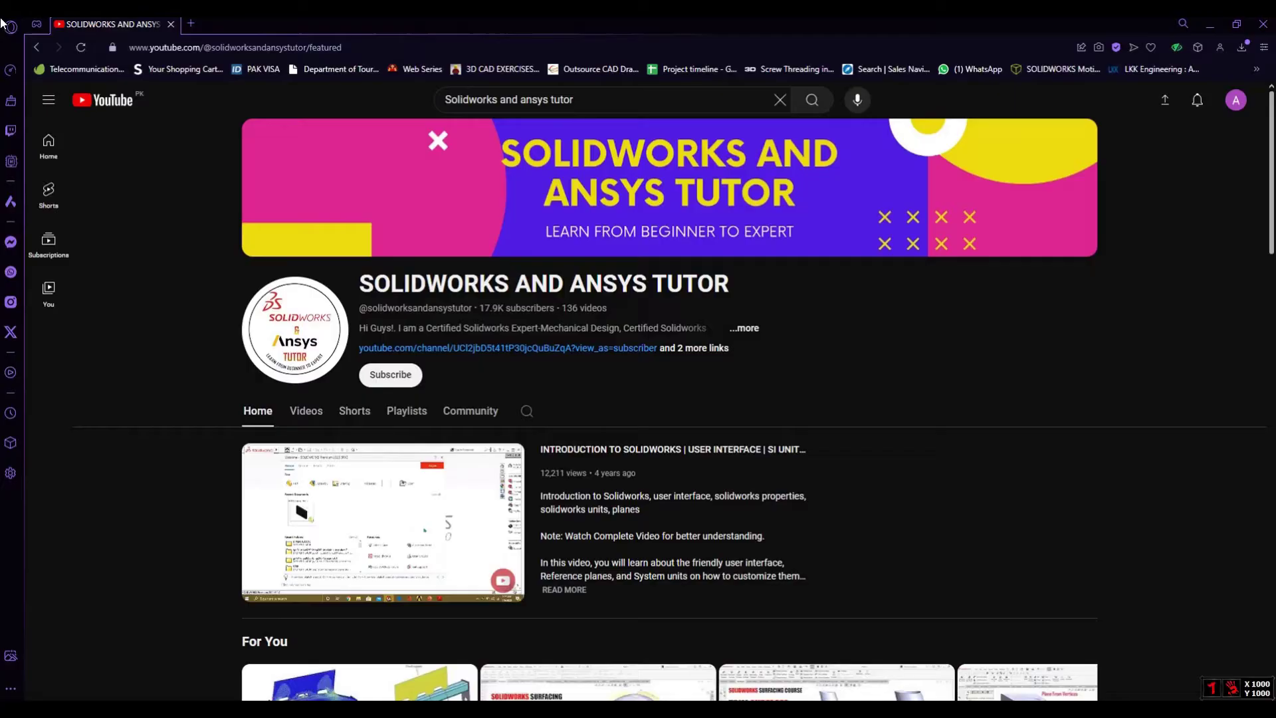
Orbit around the existing ovoid, briefly selecting its recess face and outer surface
scroll(877, 351, "down", 8)
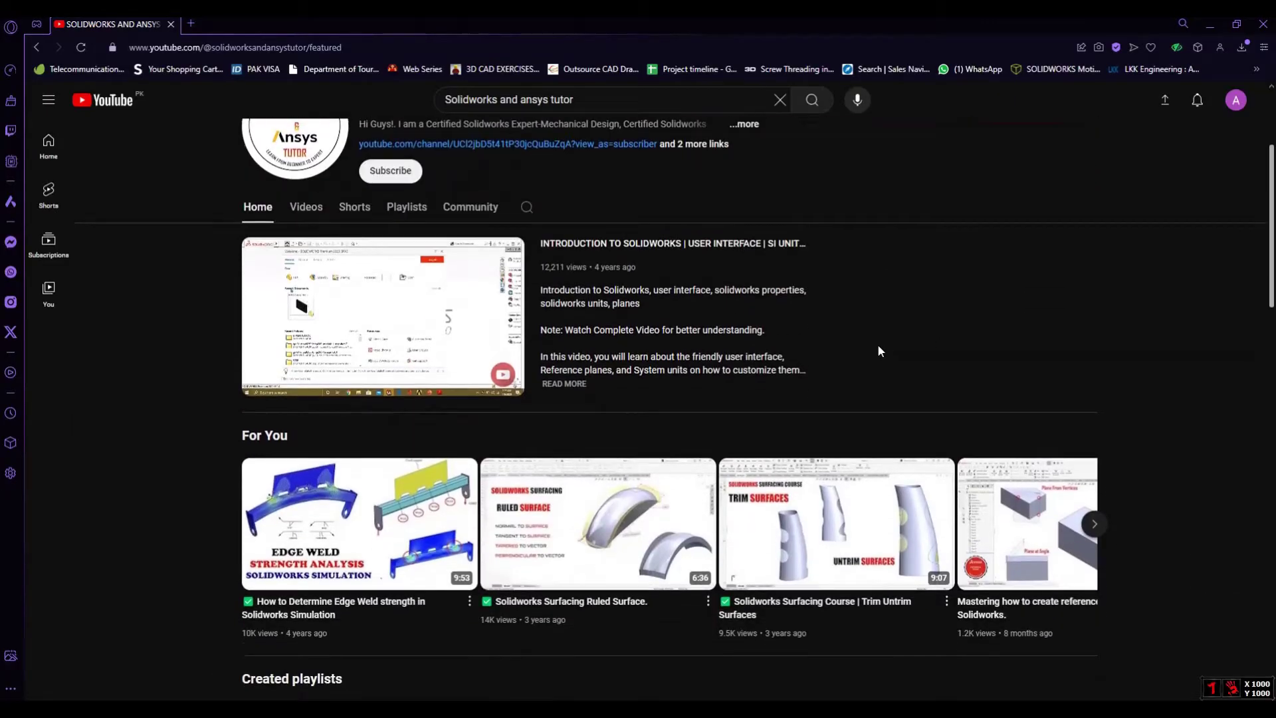
scroll(879, 351, "down", 10)
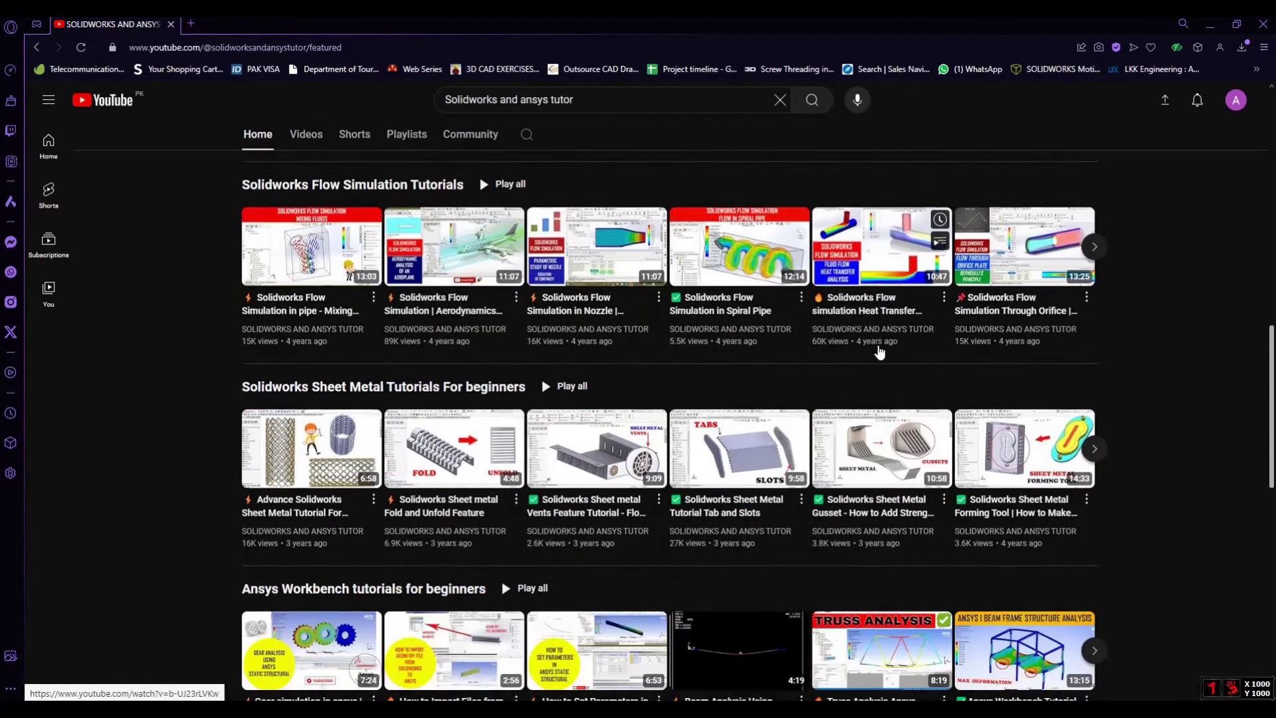
scroll(878, 351, "down", 3)
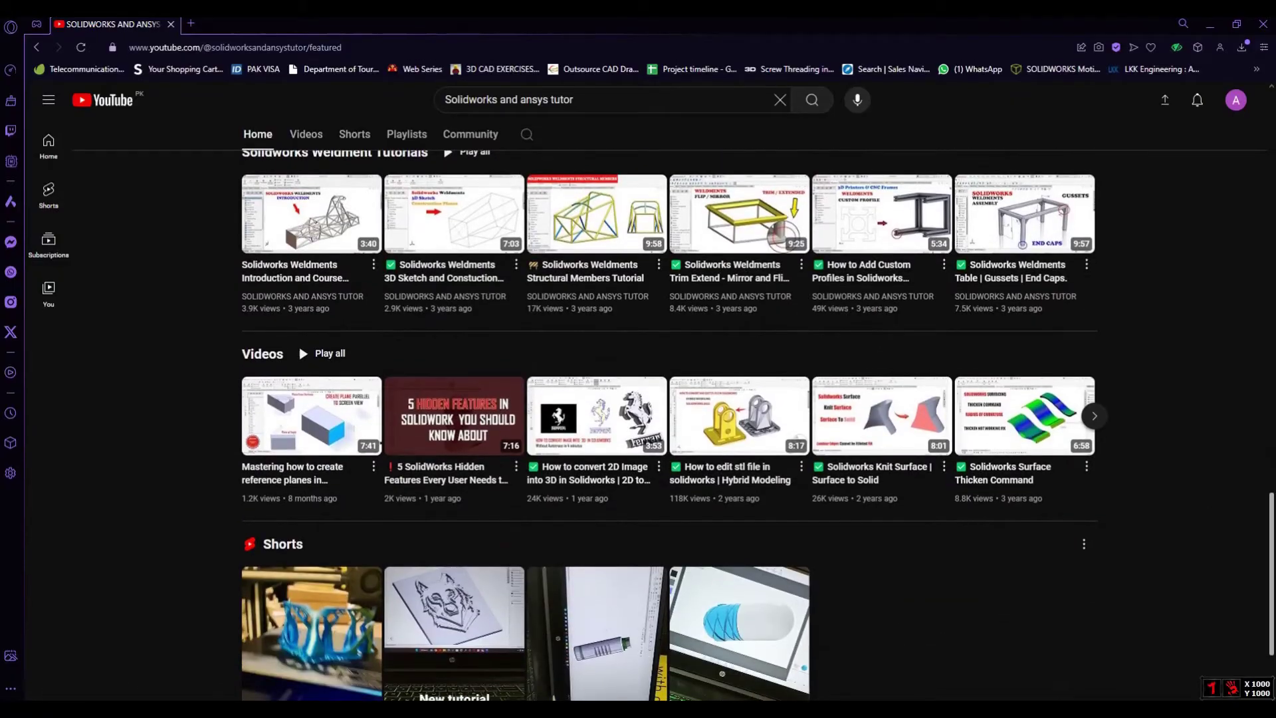
scroll(566, 274, "up", 20)
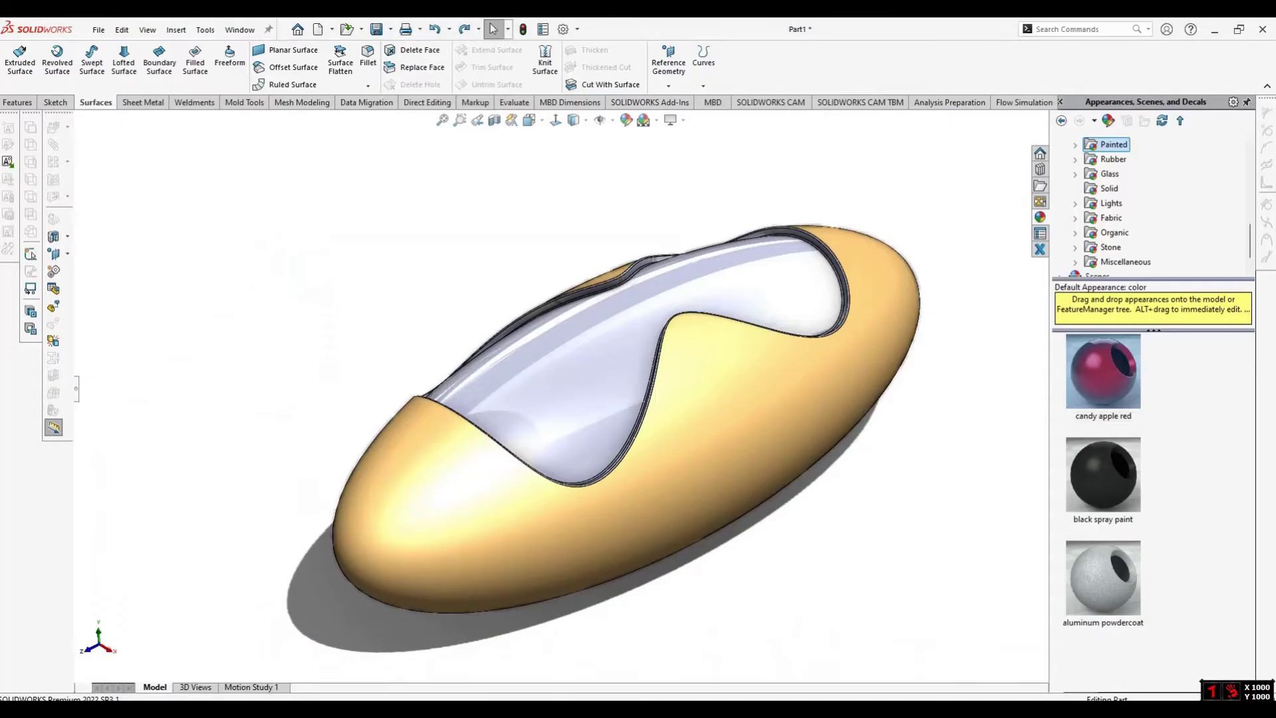
middle_click_drag(601, 383, 281, 350)
left_click(558, 322)
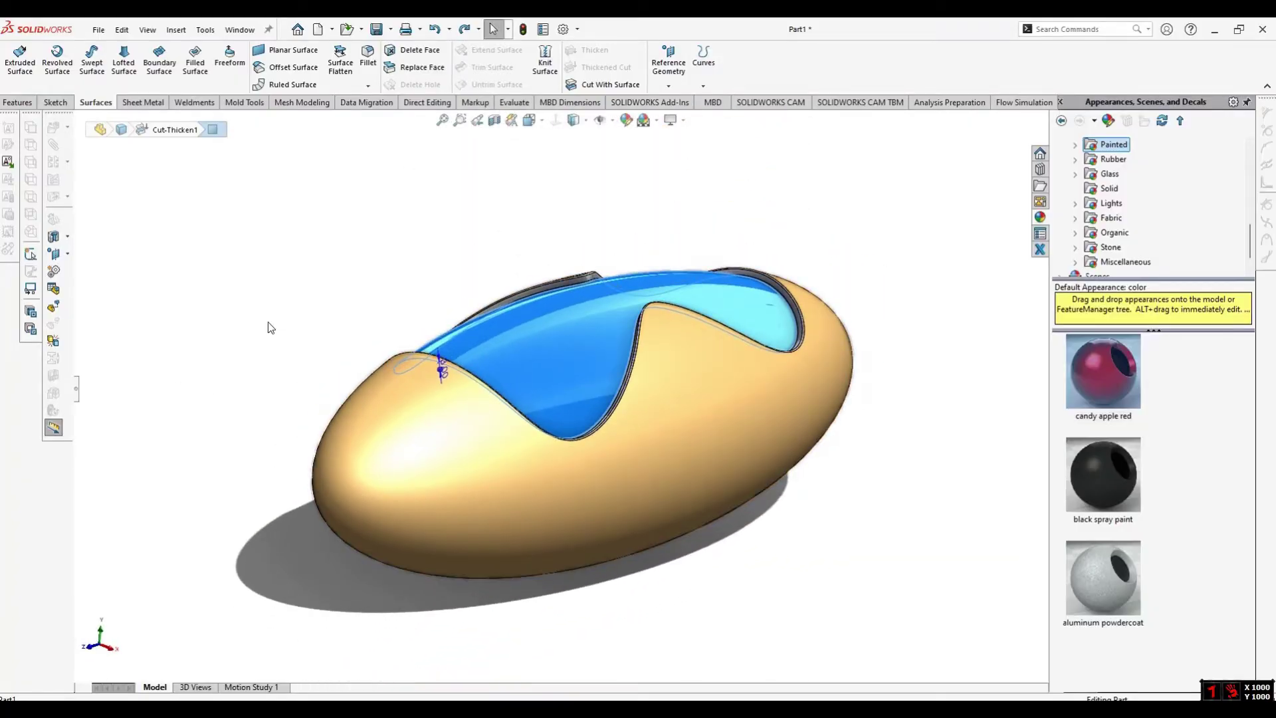
left_click(270, 317)
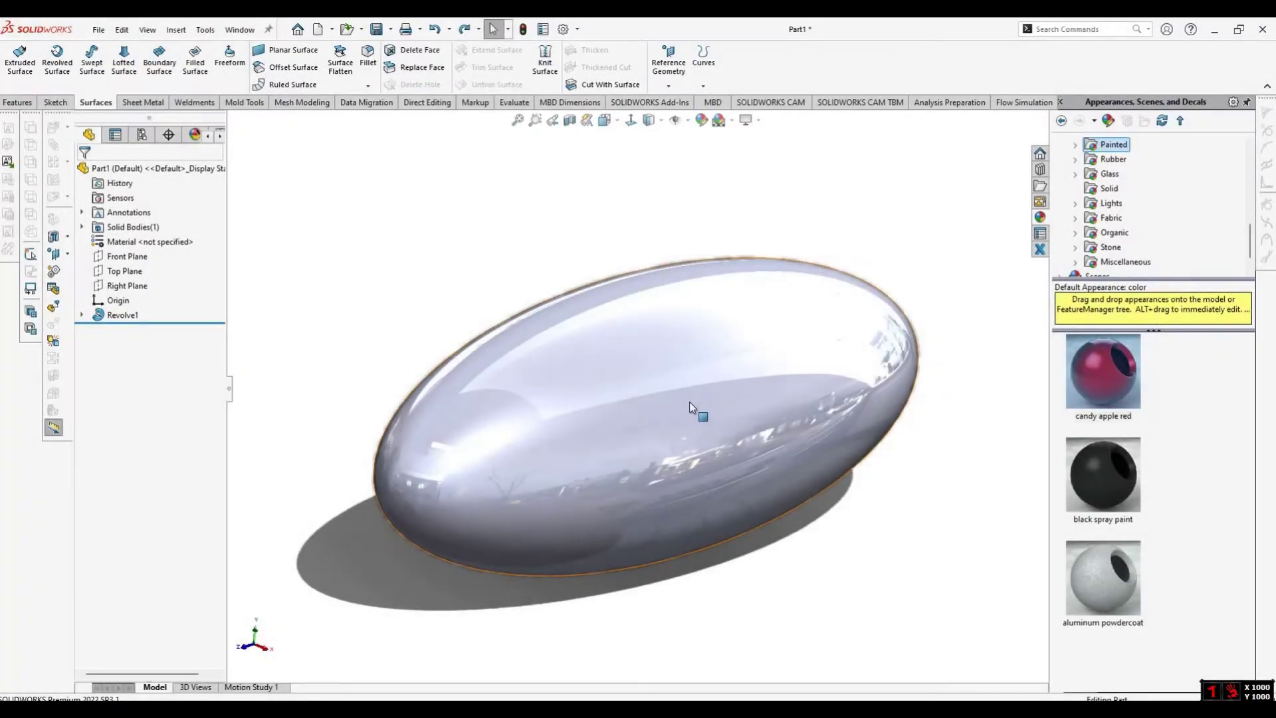
mouse_move(689, 402)
middle_mouse_down()
mouse_move(739, 373)
mouse_move(756, 388)
mouse_move(692, 379)
mouse_move(660, 422)
mouse_move(674, 397)
mouse_move(755, 379)
mouse_move(747, 427)
mouse_move(747, 347)
middle_mouse_up()
left_click(747, 348)
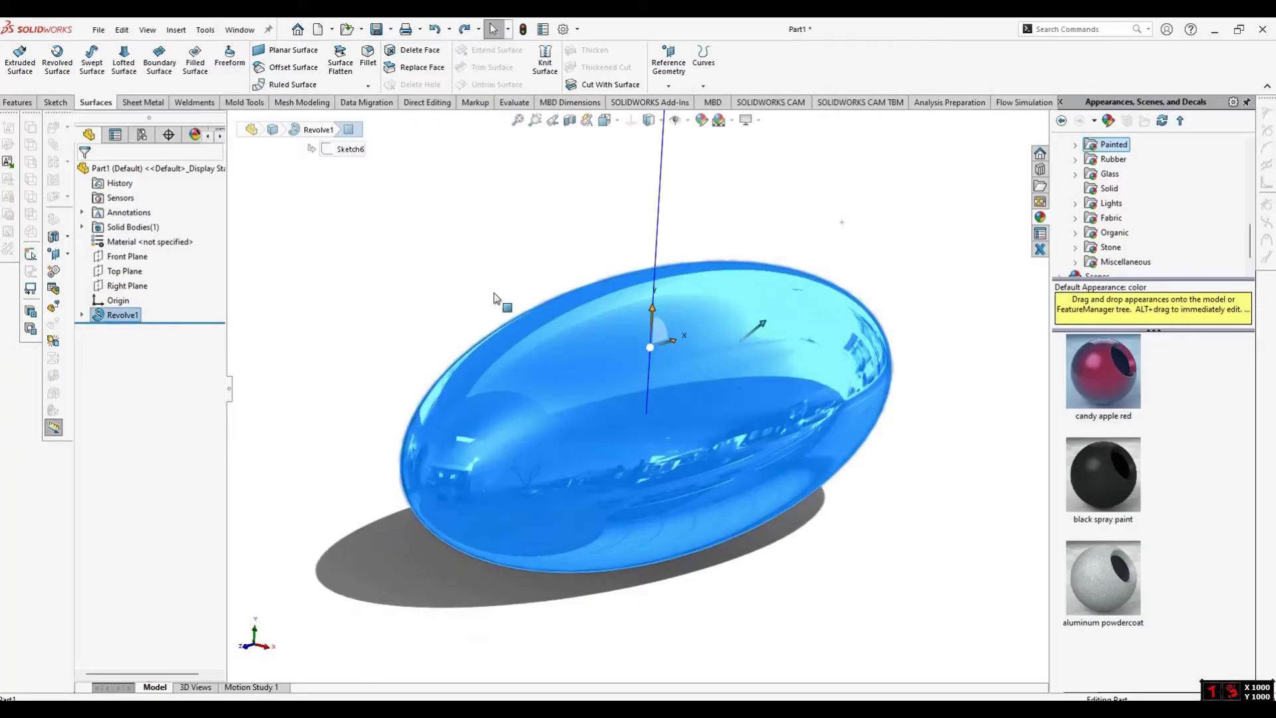
left_click(494, 297)
middle_click_drag(490, 281, 638, 359)
middle_click_drag(749, 408, 702, 393)
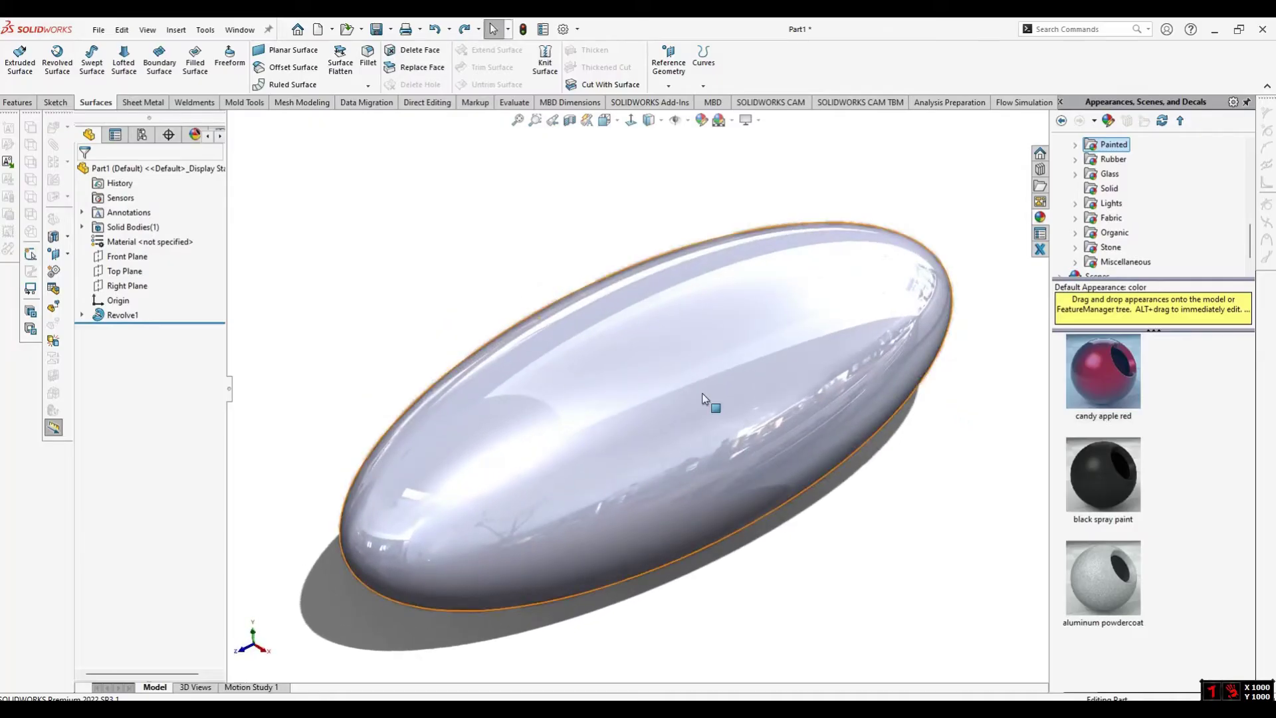
Sketch an origin-centred ellipse on the Right Plane with radii about 64.22 and 27.91
left_click(126, 285)
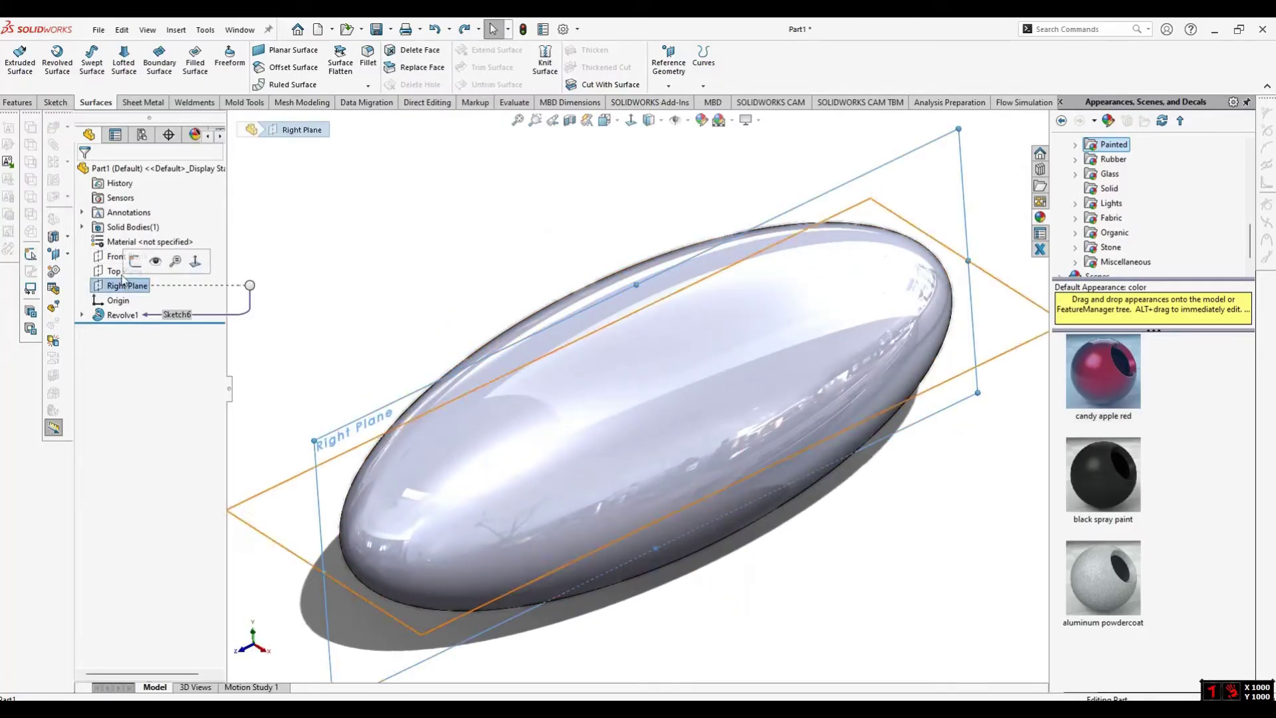
left_click(48, 101)
left_click(16, 62)
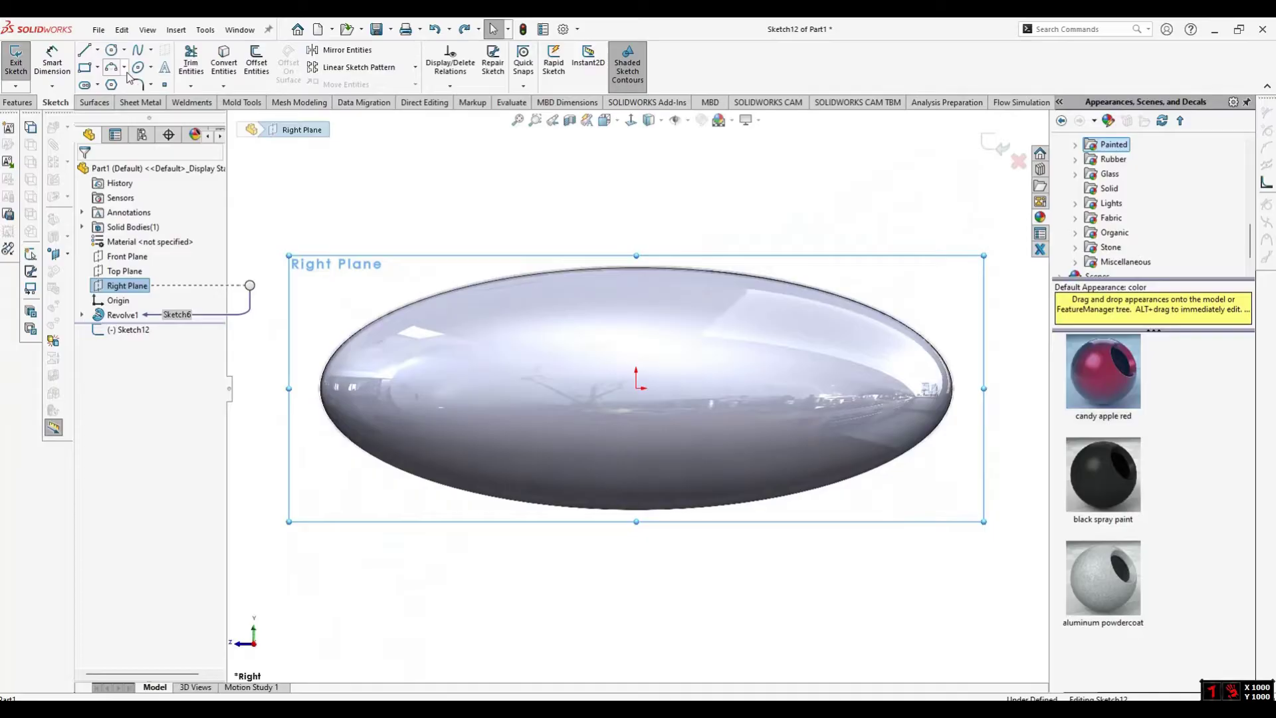
left_click(137, 68)
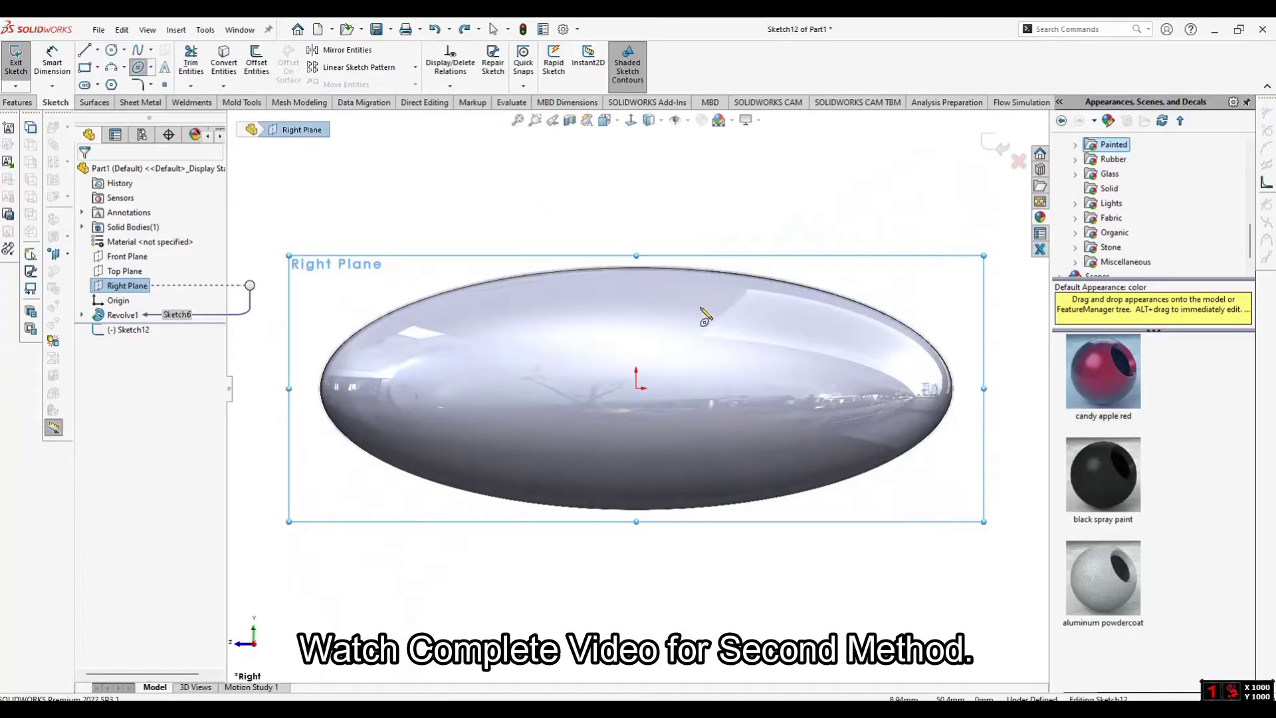
left_click(638, 388)
left_click(798, 389)
left_click(773, 332)
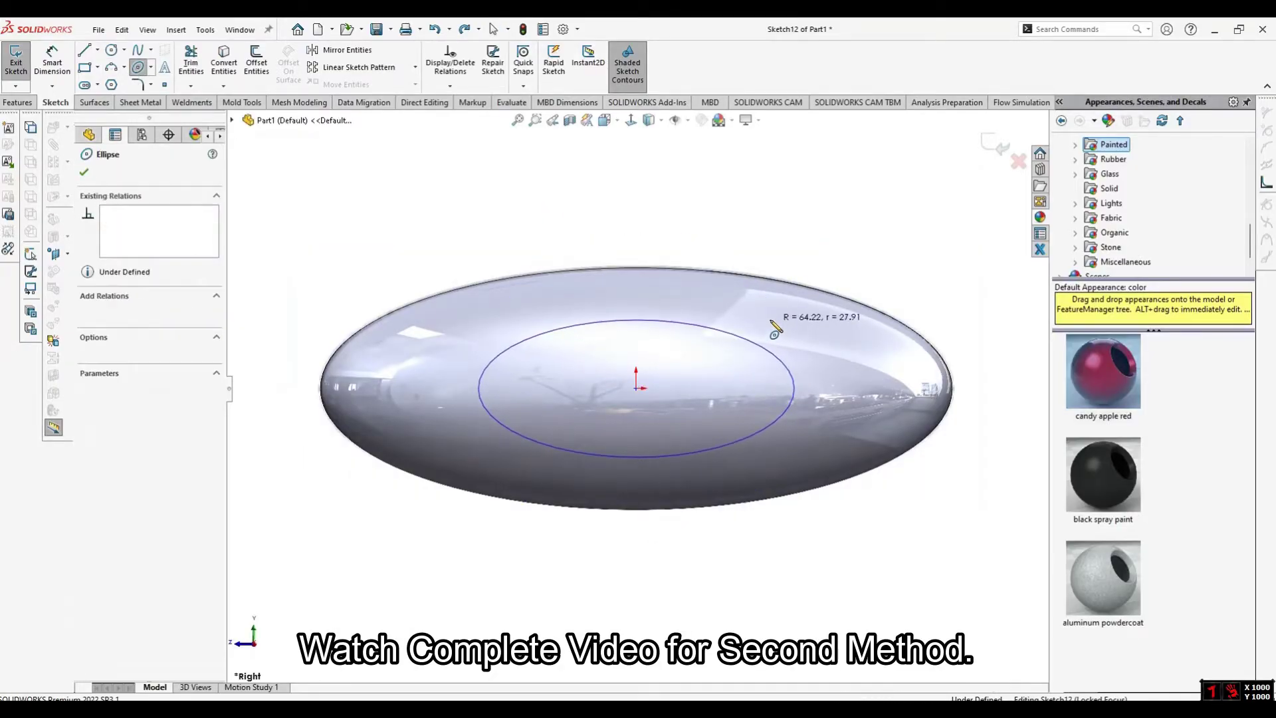
middle_click_drag(775, 328, 564, 418)
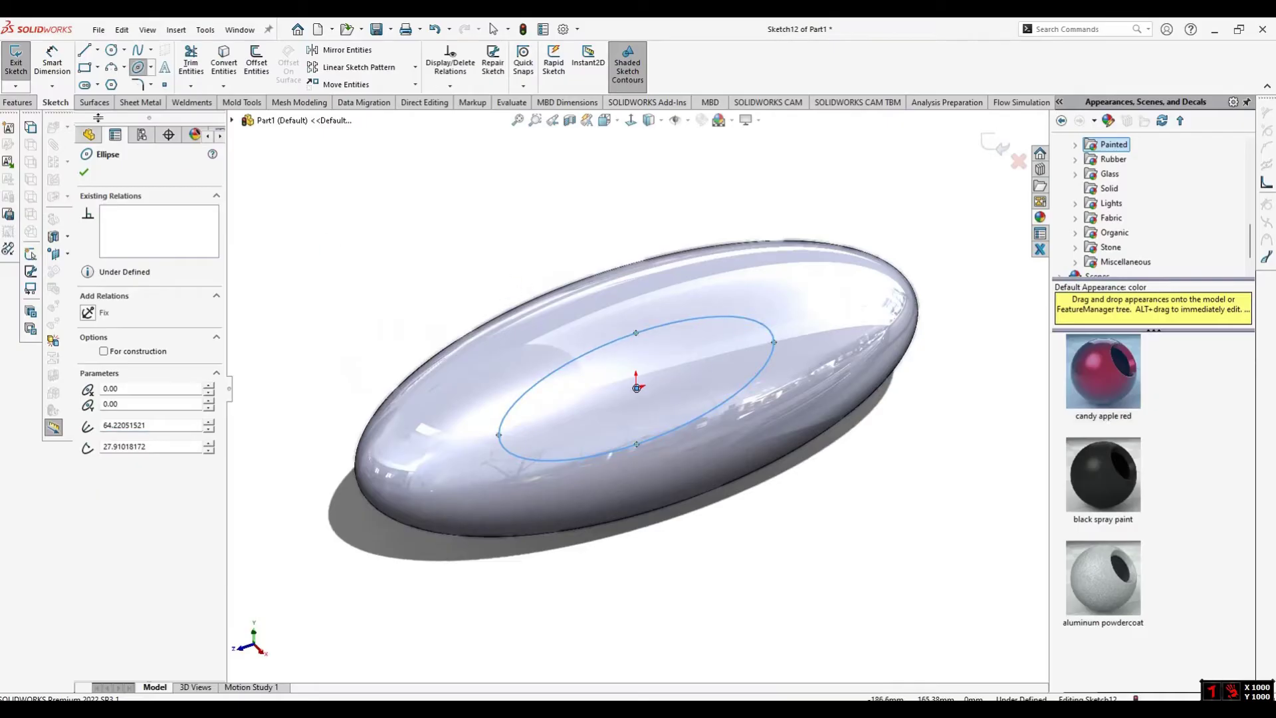
left_click(16, 65)
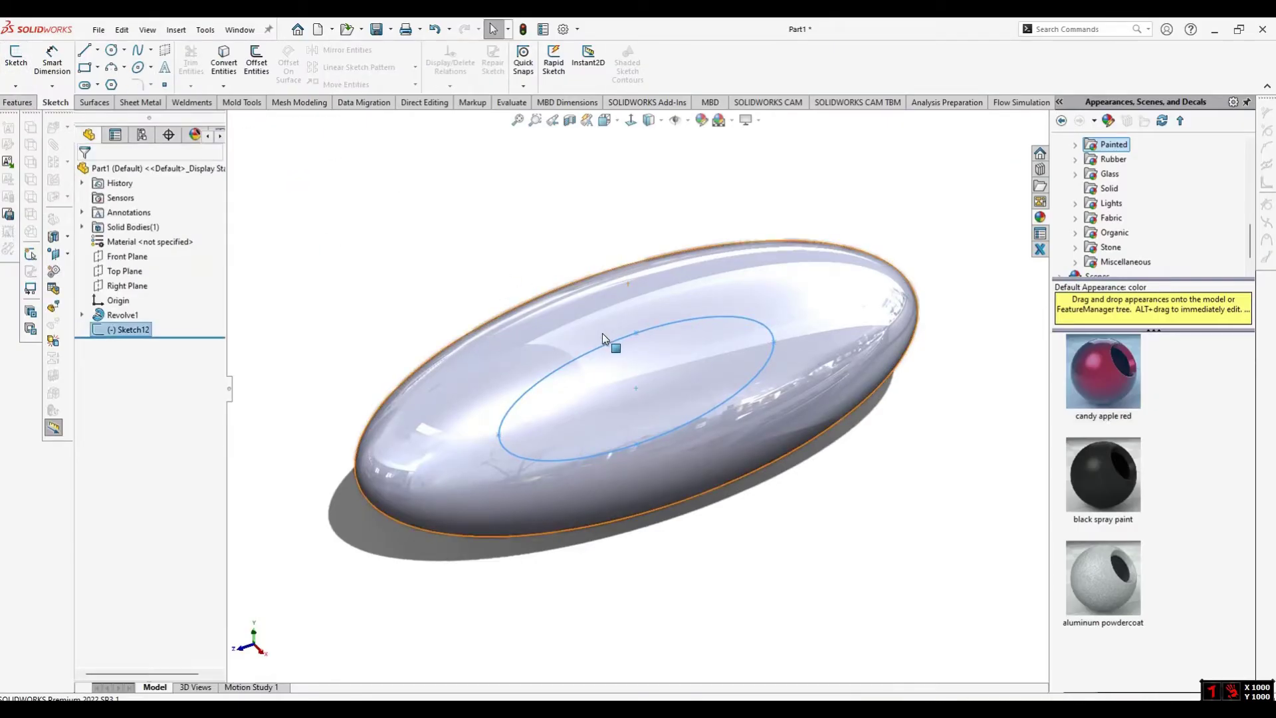
left_click(19, 102)
Wrap Sketch12 onto the ovoid's surface as a Scribe-type Wrap feature
left_click(480, 51)
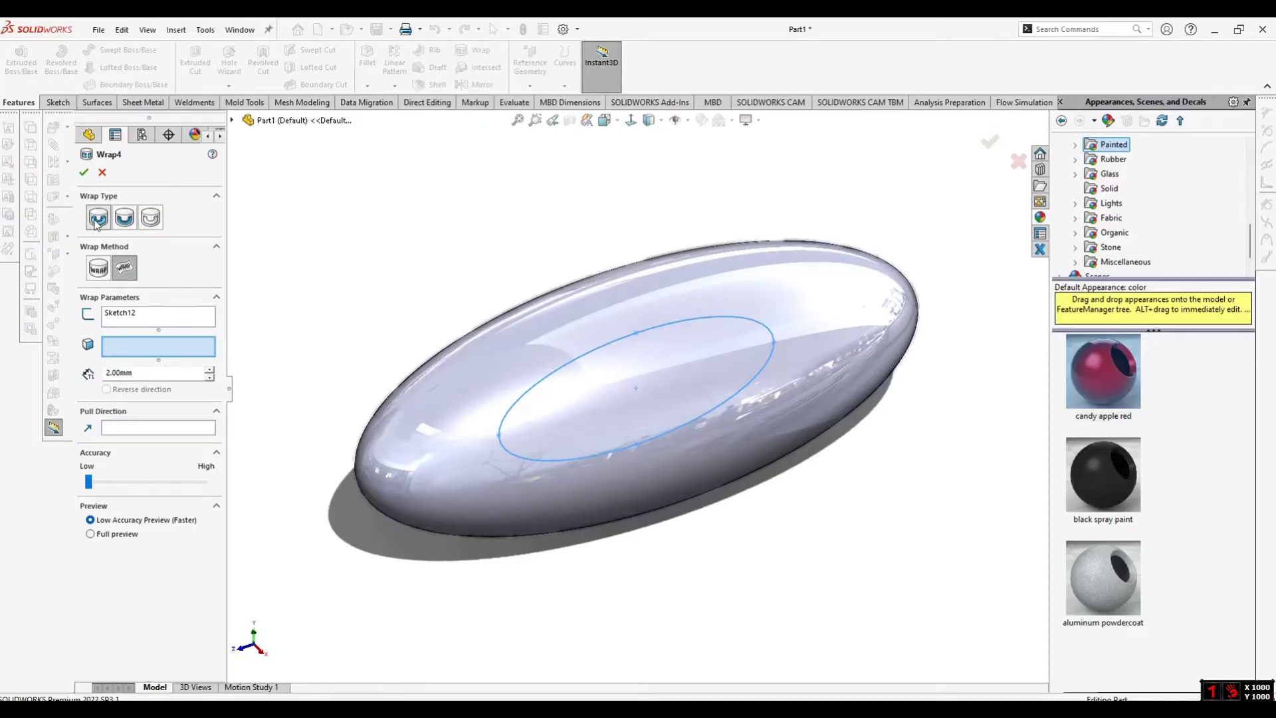
left_click(123, 319)
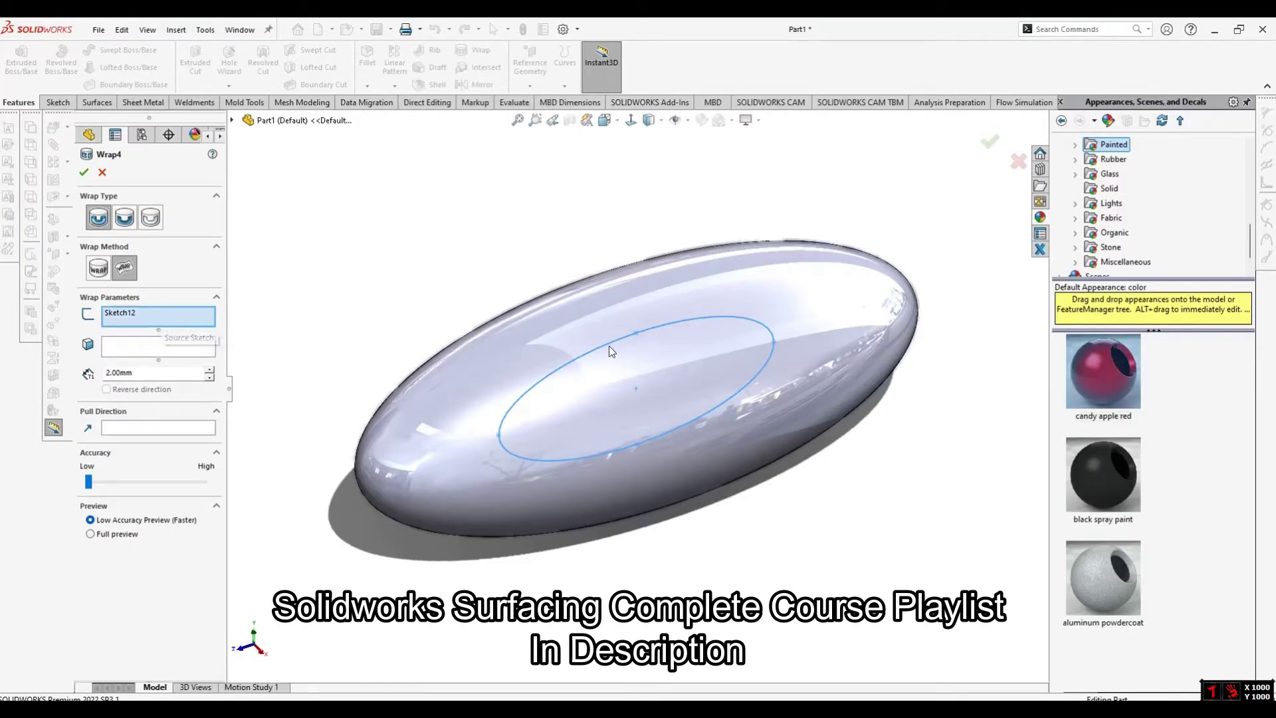
left_click(162, 351)
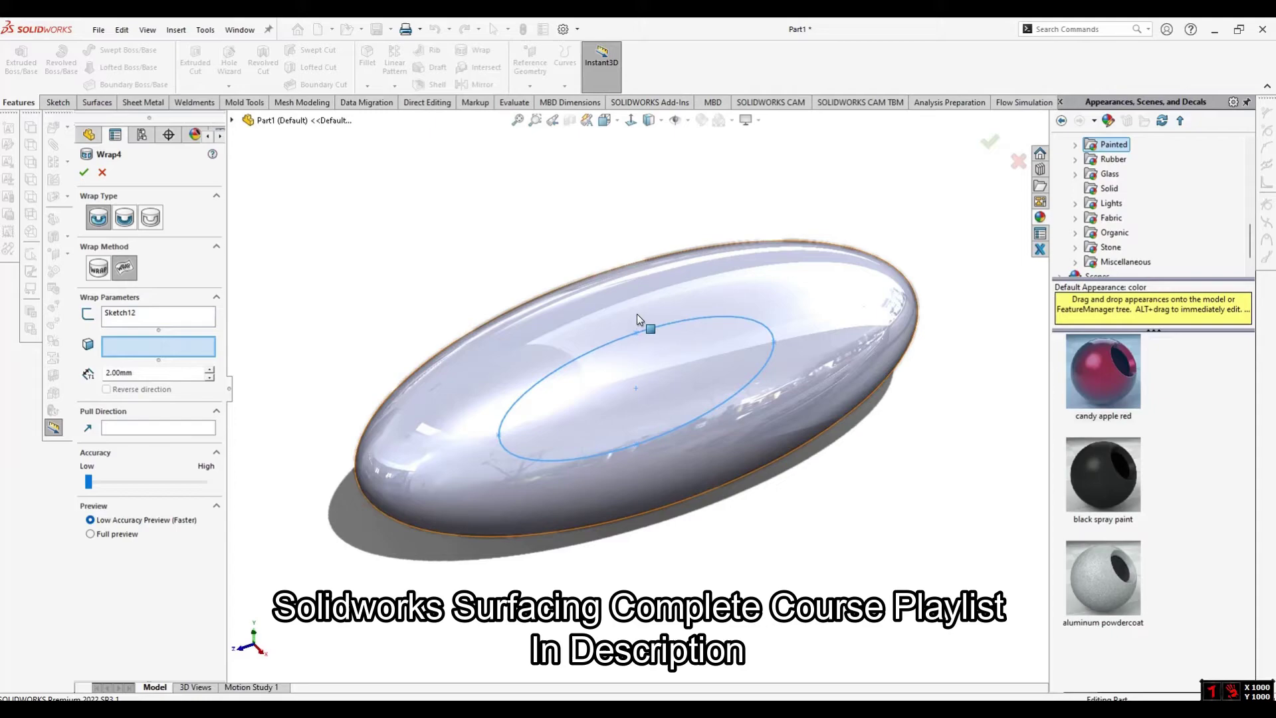
left_click(700, 402)
middle_click_drag(700, 402, 779, 398)
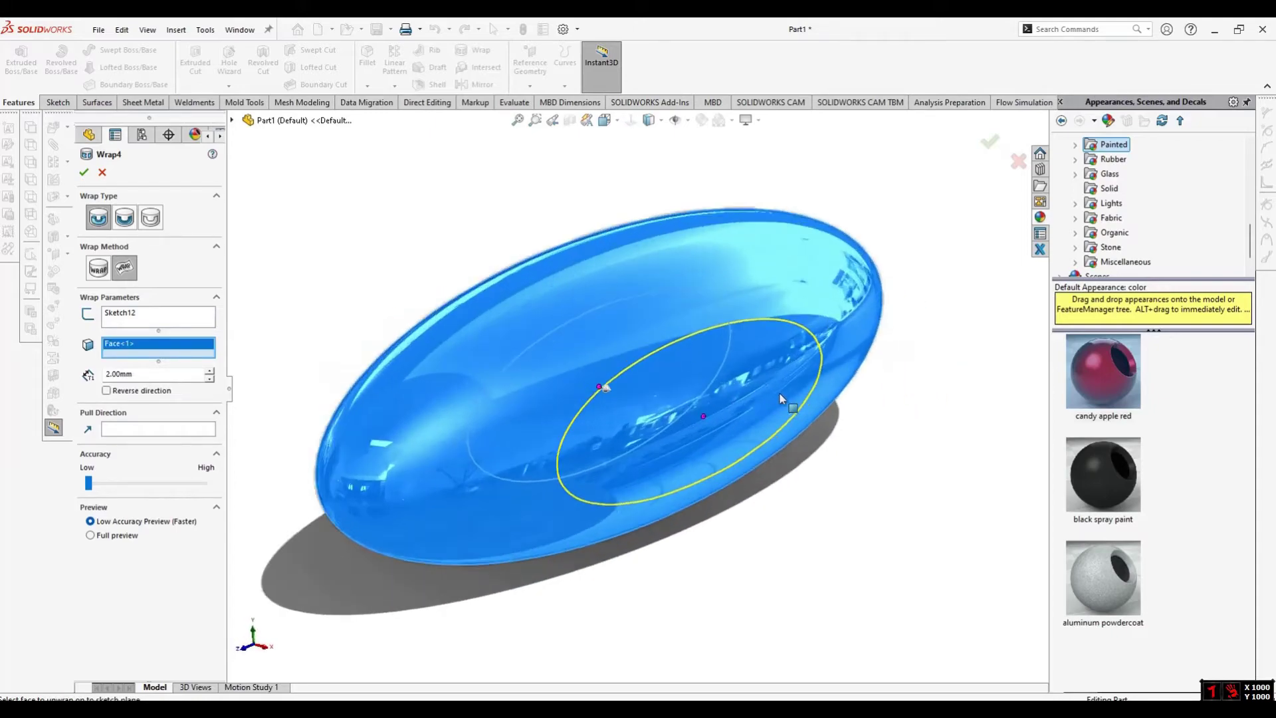
left_click(149, 217)
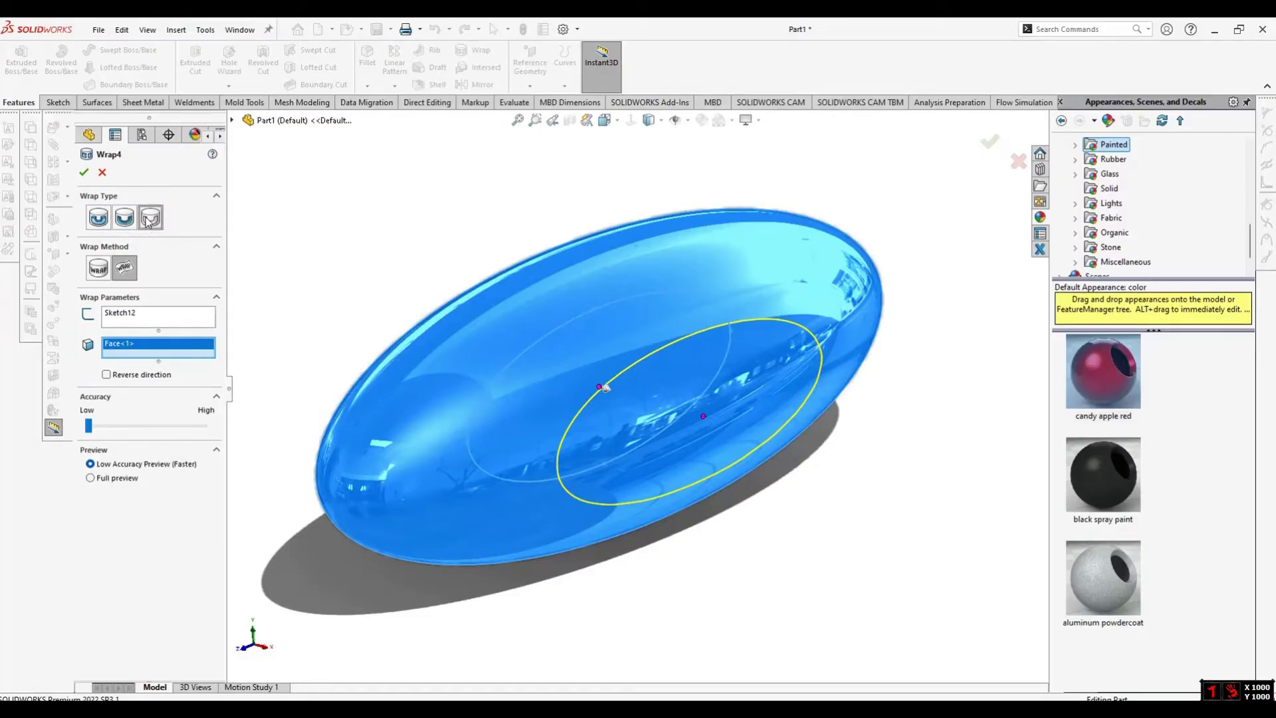
left_click(84, 175)
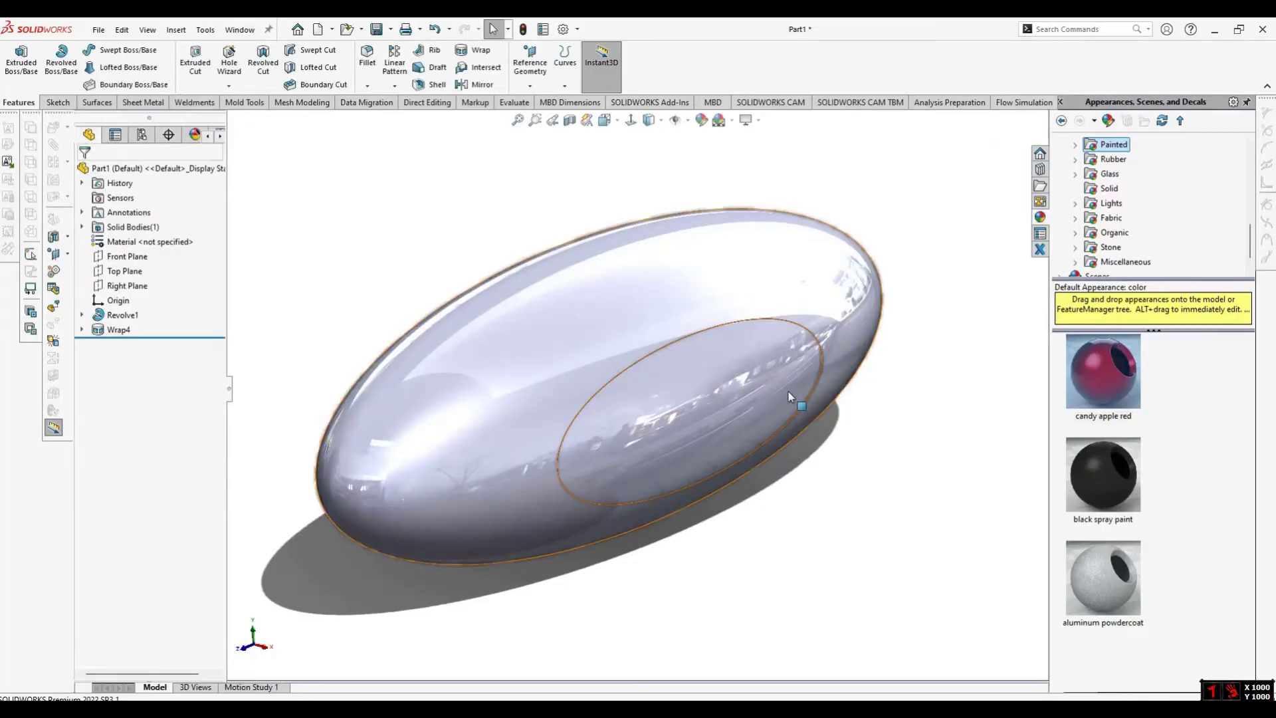
middle_click_drag(788, 392, 702, 303)
Edit Wrap4 to a 2.00 mm Deboss pulled along the Right Plane
left_click(729, 390)
key("Escape")
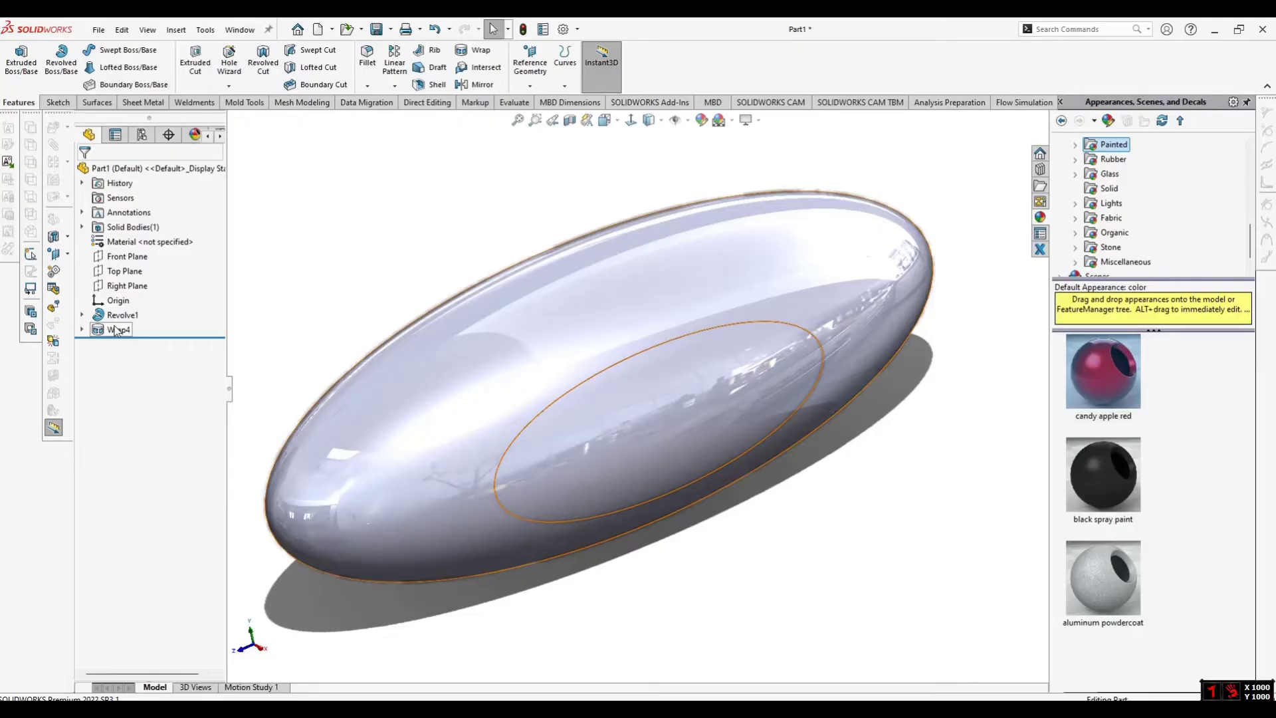
right_click(119, 329)
left_click(123, 314)
left_click(125, 221)
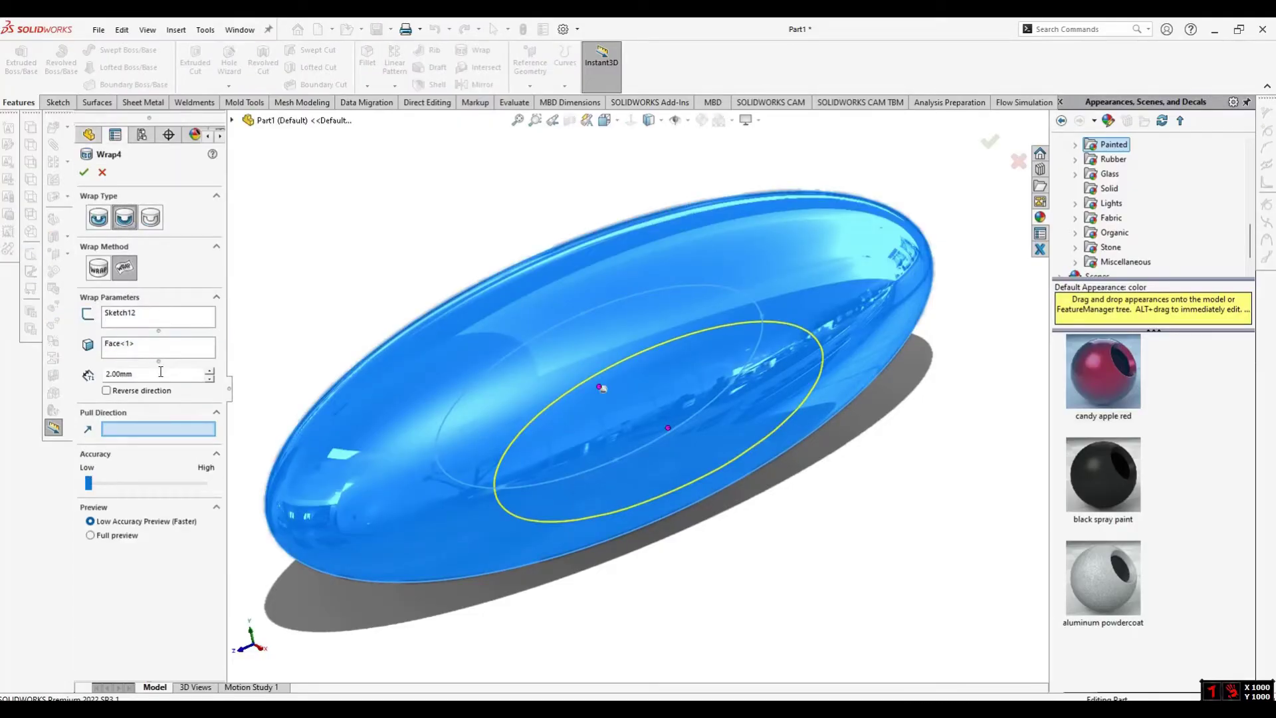
left_click(232, 120)
left_click(292, 237)
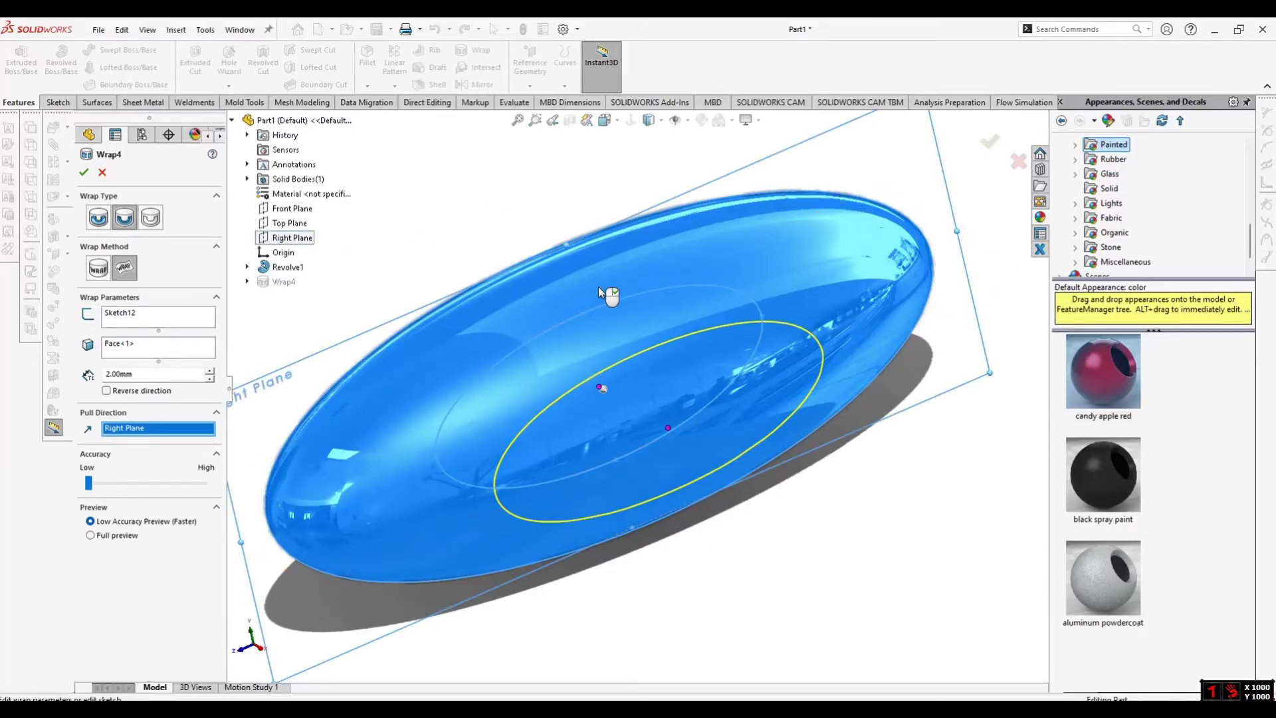
middle_click_drag(602, 285, 585, 364)
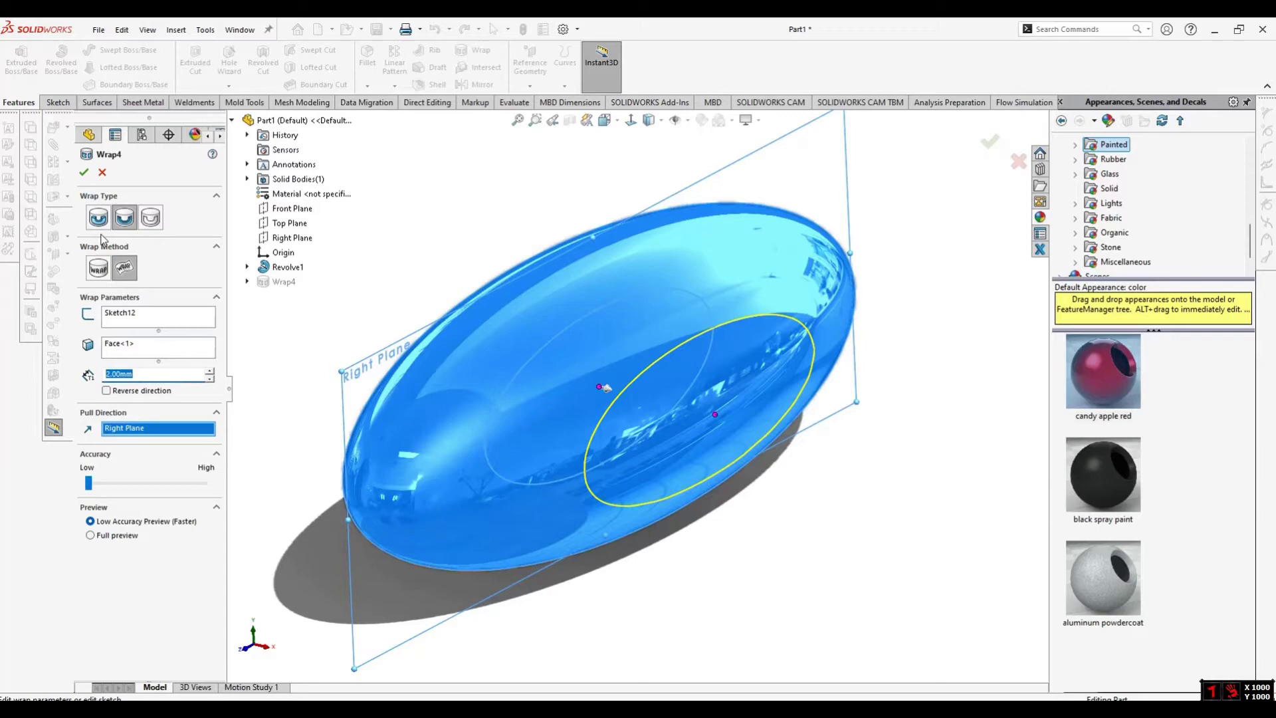
left_click(89, 173)
middle_click_drag(728, 396, 775, 288)
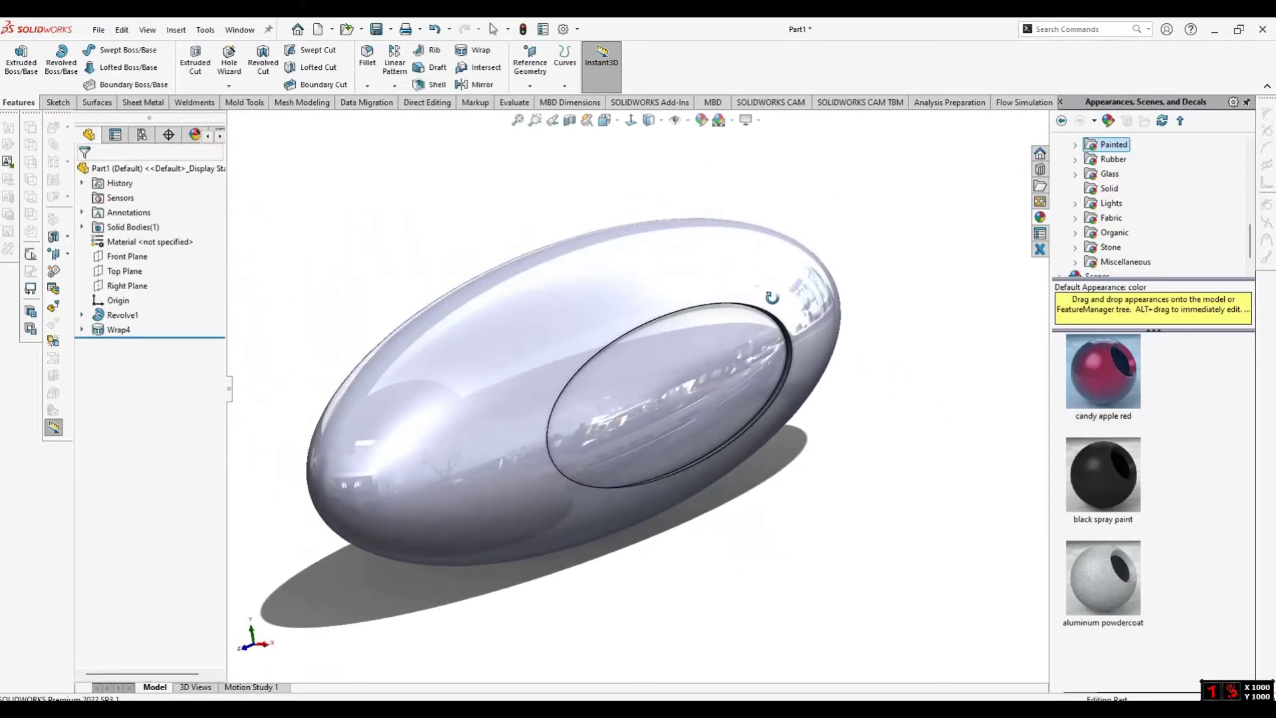
Round the recess rim edge with a 0.5 mm fillet
scroll(727, 351, "down", 2)
mouse_move(727, 351)
middle_mouse_down()
mouse_move(775, 422)
mouse_move(786, 344)
mouse_move(783, 319)
mouse_move(763, 308)
mouse_move(644, 353)
mouse_move(528, 347)
mouse_move(492, 296)
mouse_move(541, 390)
mouse_move(689, 361)
middle_mouse_up()
left_click(689, 362)
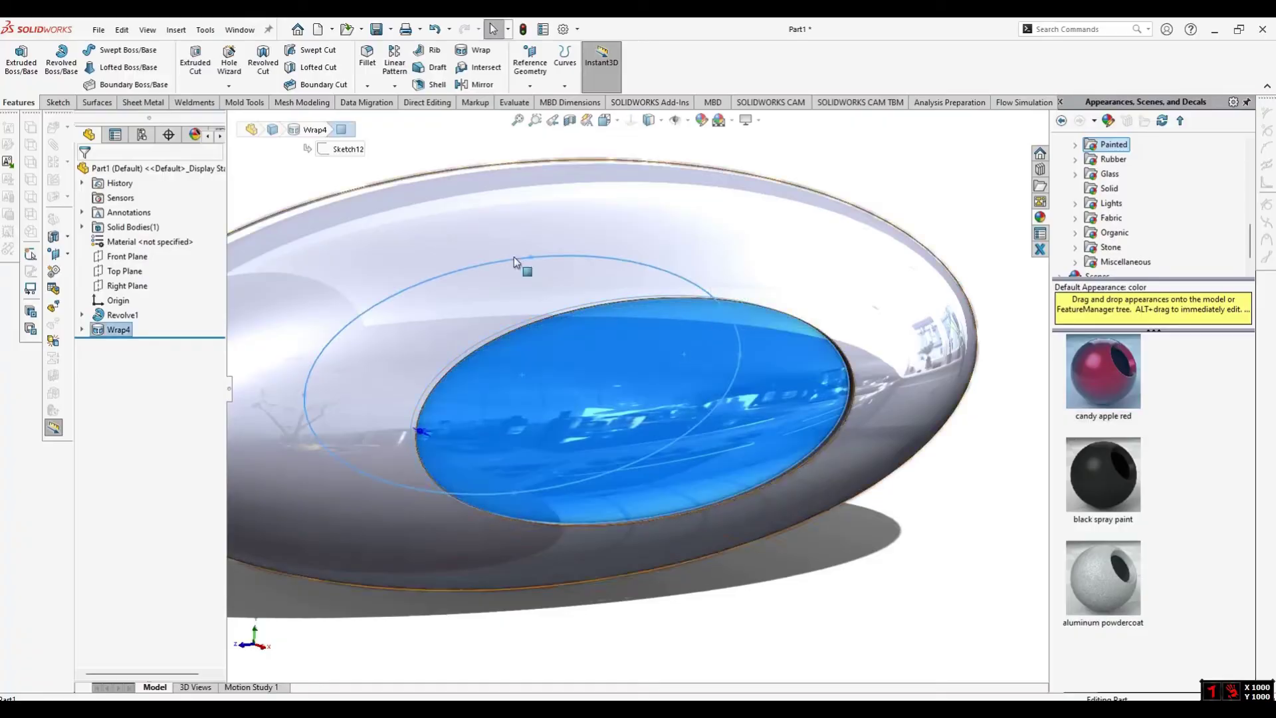
left_click(367, 58)
middle_click_drag(676, 267, 137, 186)
left_click(789, 400)
left_click(83, 175)
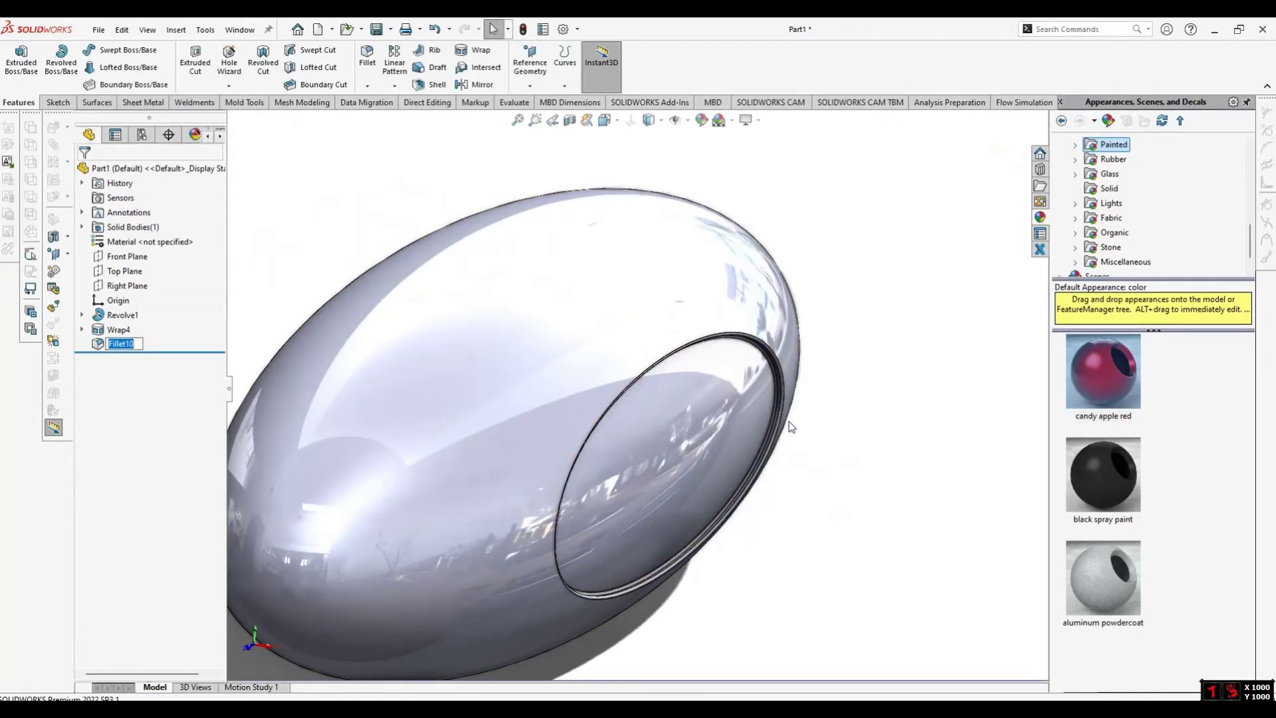
Inspect the new fillet, then reopen Wrap4 for editing
middle_click_drag(765, 433, 513, 489)
scroll(542, 361, "down", 3)
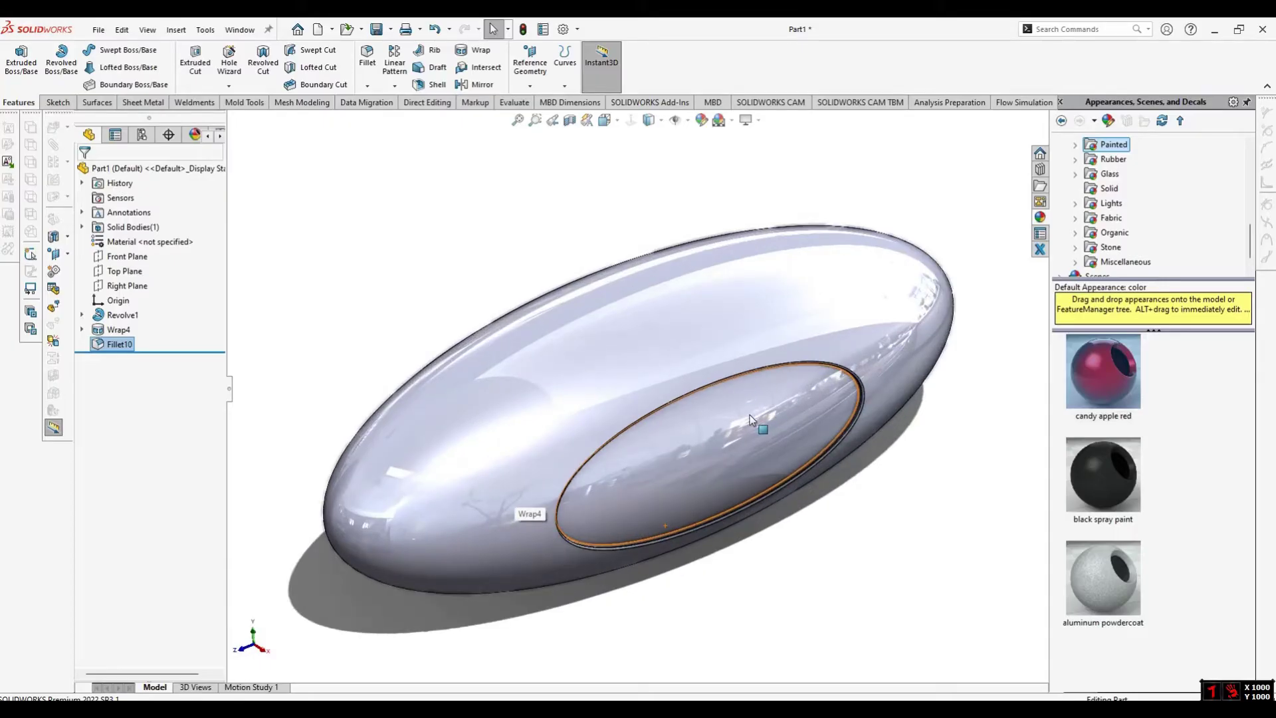
mouse_move(751, 419)
middle_mouse_down()
mouse_move(778, 438)
mouse_move(756, 405)
middle_mouse_up()
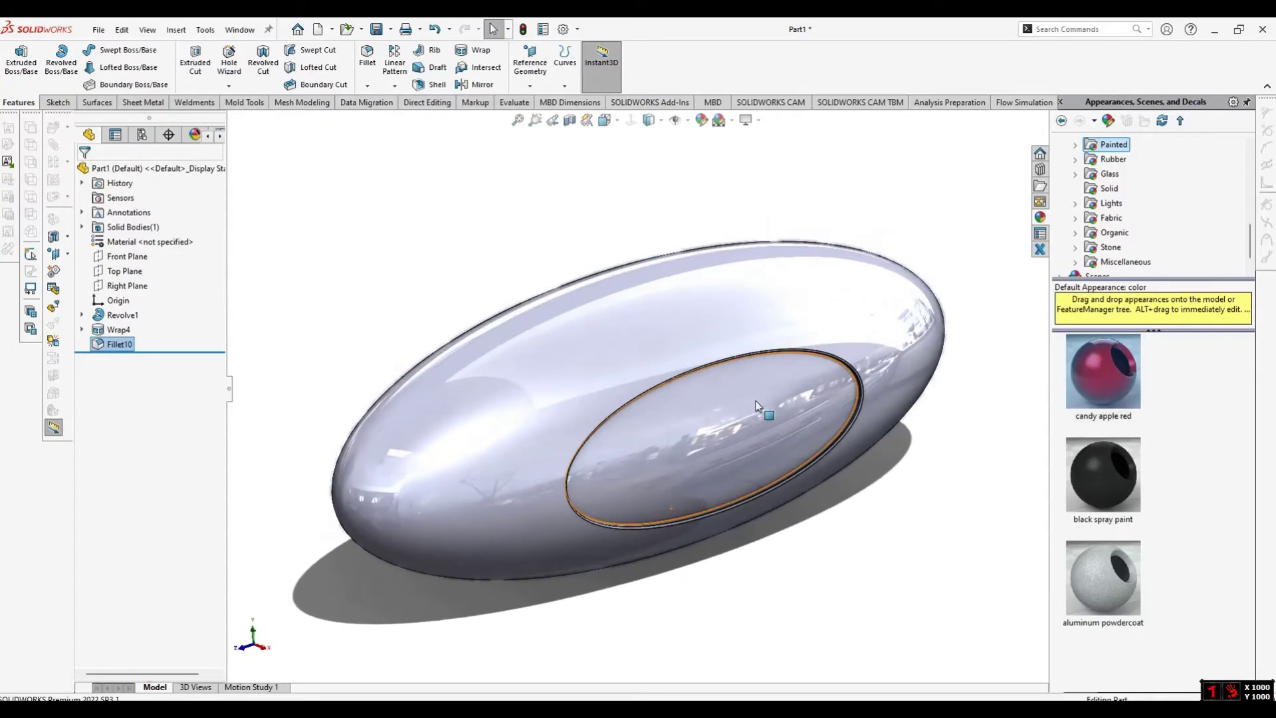
right_click(105, 333)
left_click(111, 297)
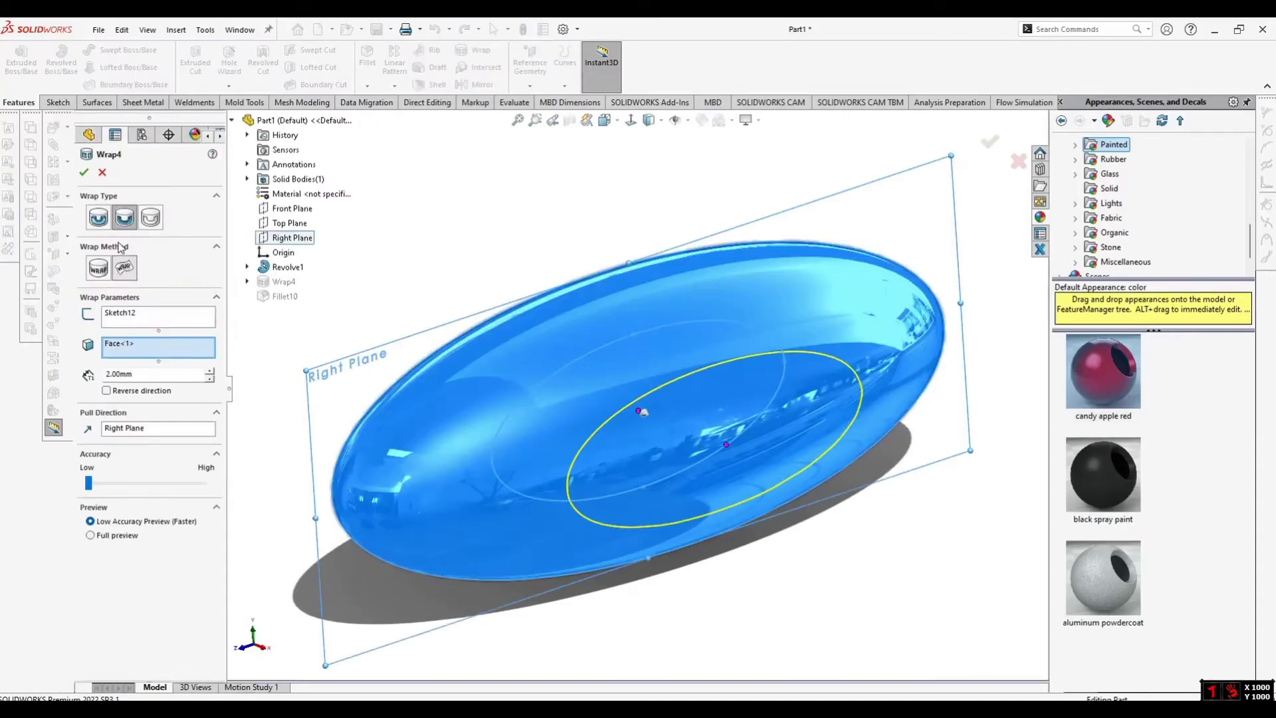
Change Wrap4's type from Deboss to Emboss and accept the edit
left_click(98, 219)
middle_click_drag(565, 416, 733, 413)
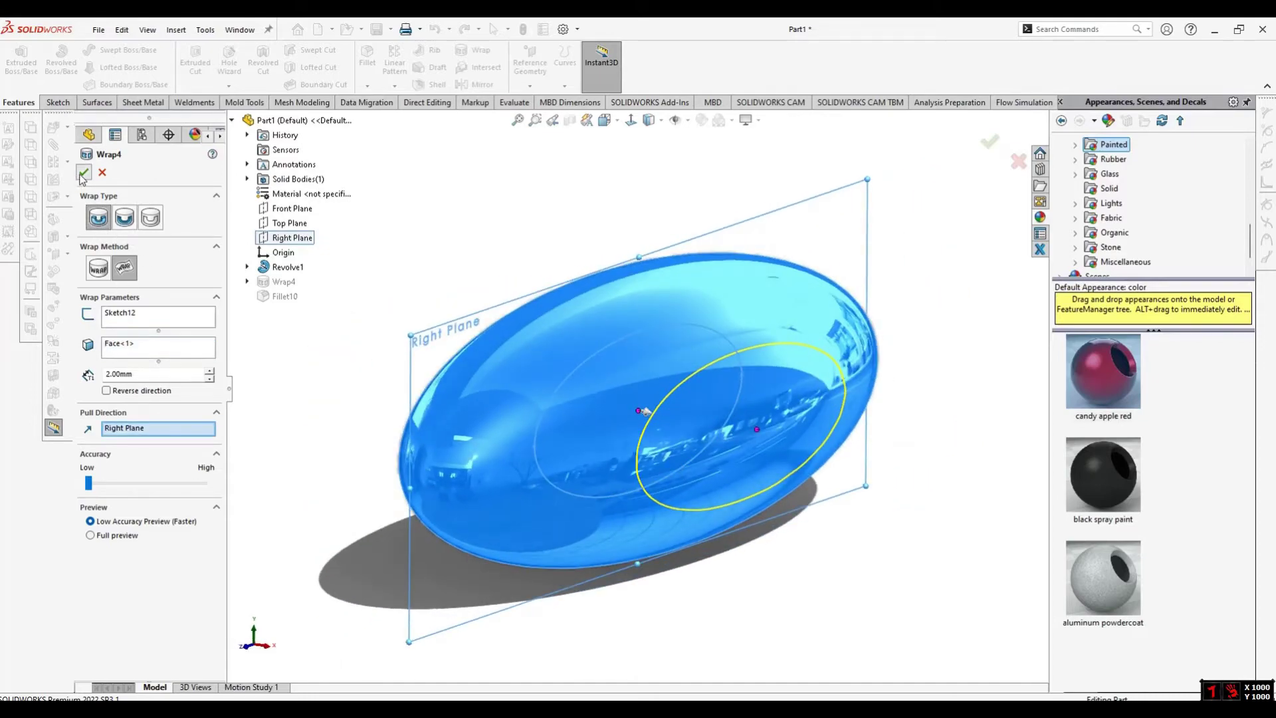
key("Return")
middle_click_drag(768, 380, 829, 440)
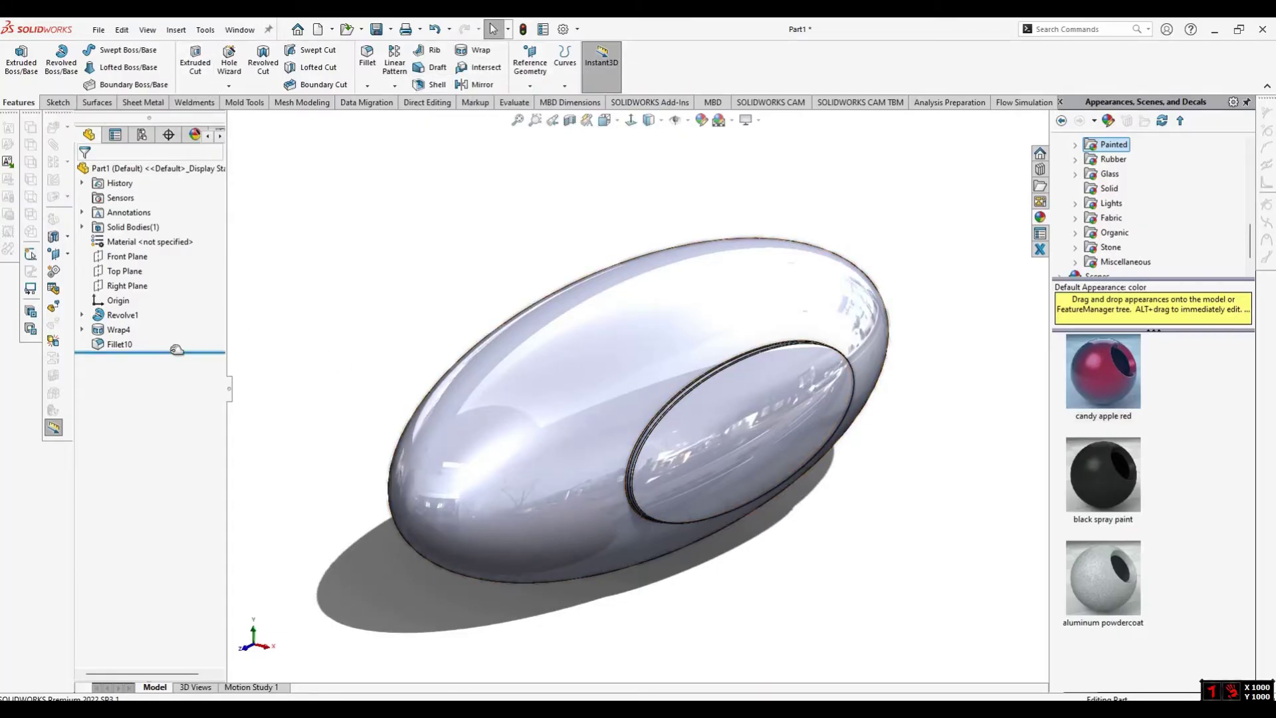
Roll back above Wrap4 and sketch a wavy spline on the Right Plane
left_click_drag(177, 350, 176, 324)
left_click(126, 286)
left_click(54, 101)
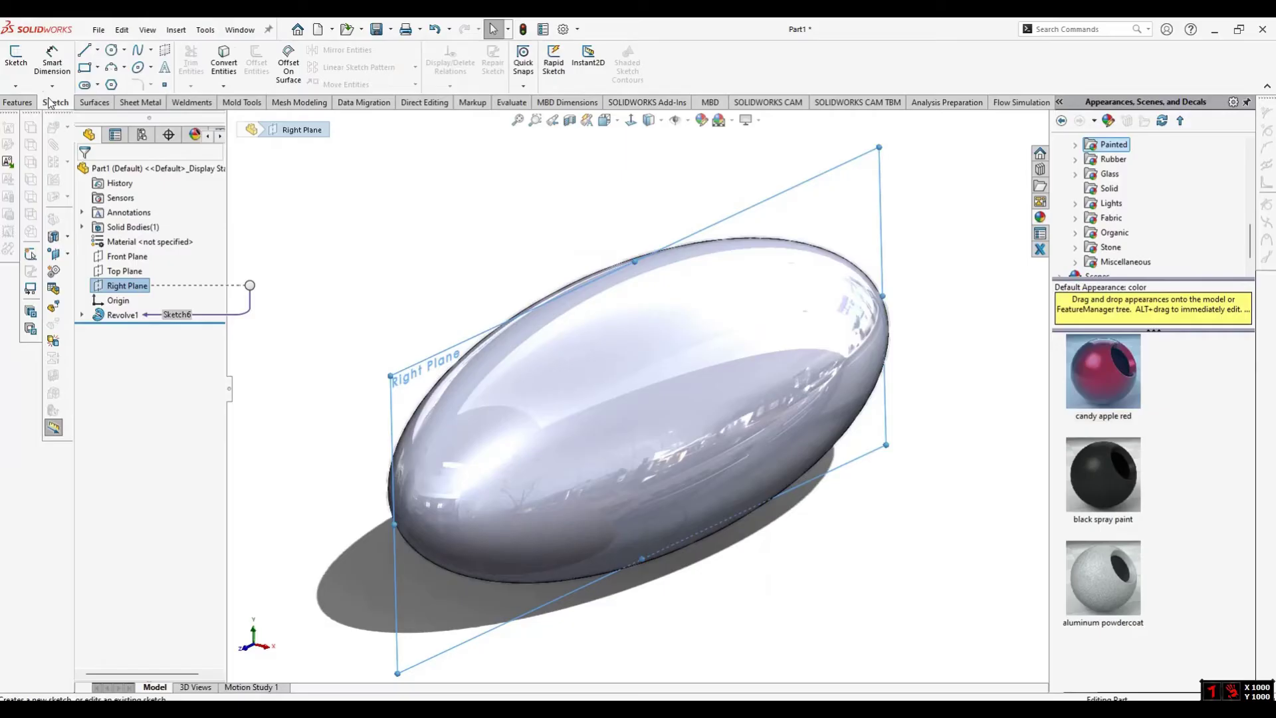
left_click(16, 59)
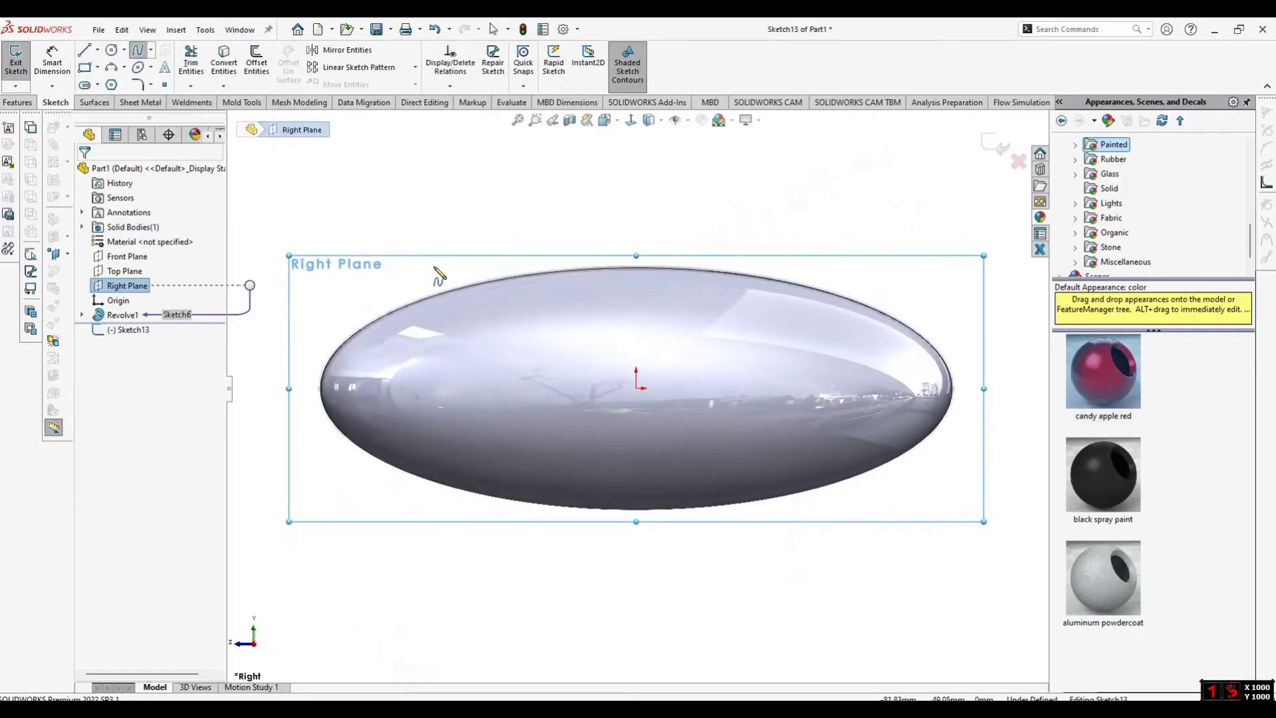
left_click(427, 261)
left_click(518, 331)
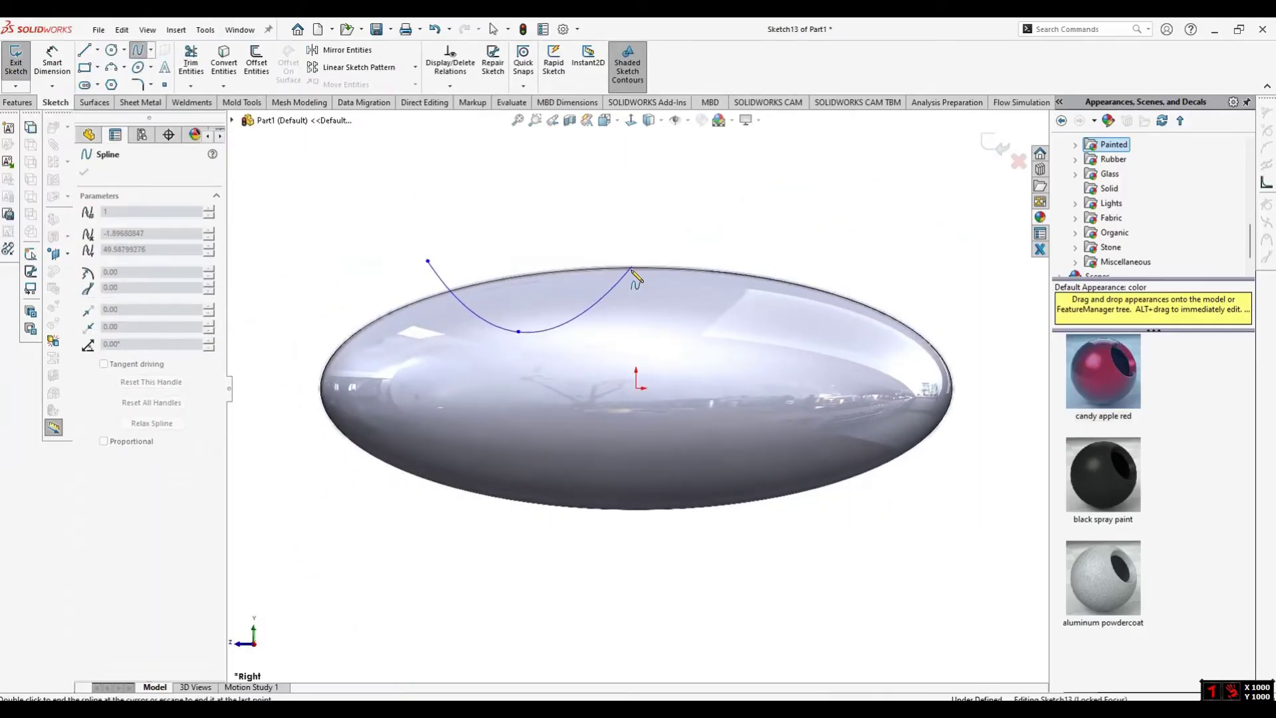
left_click(755, 325)
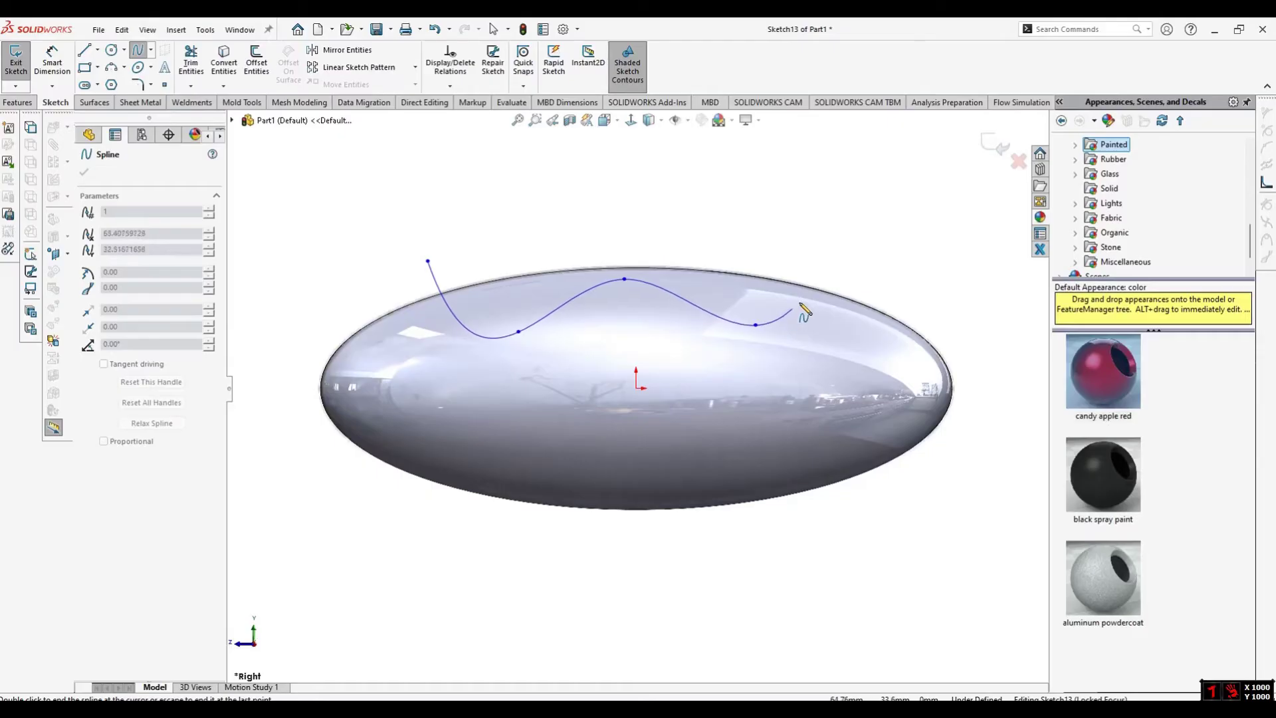
double_click(829, 251)
middle_click_drag(556, 273, 638, 279)
Split the ellipsoid's surface with the spline sketch as a Split Line feature
left_click(25, 104)
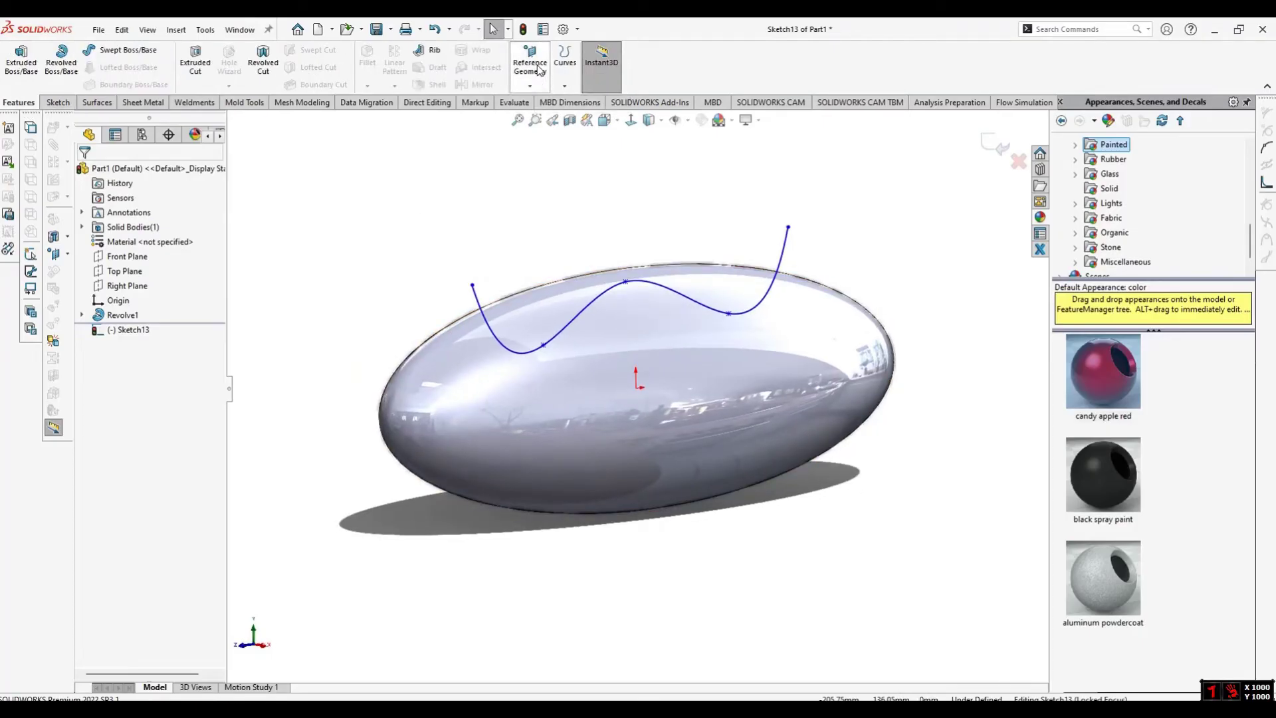
left_click(563, 83)
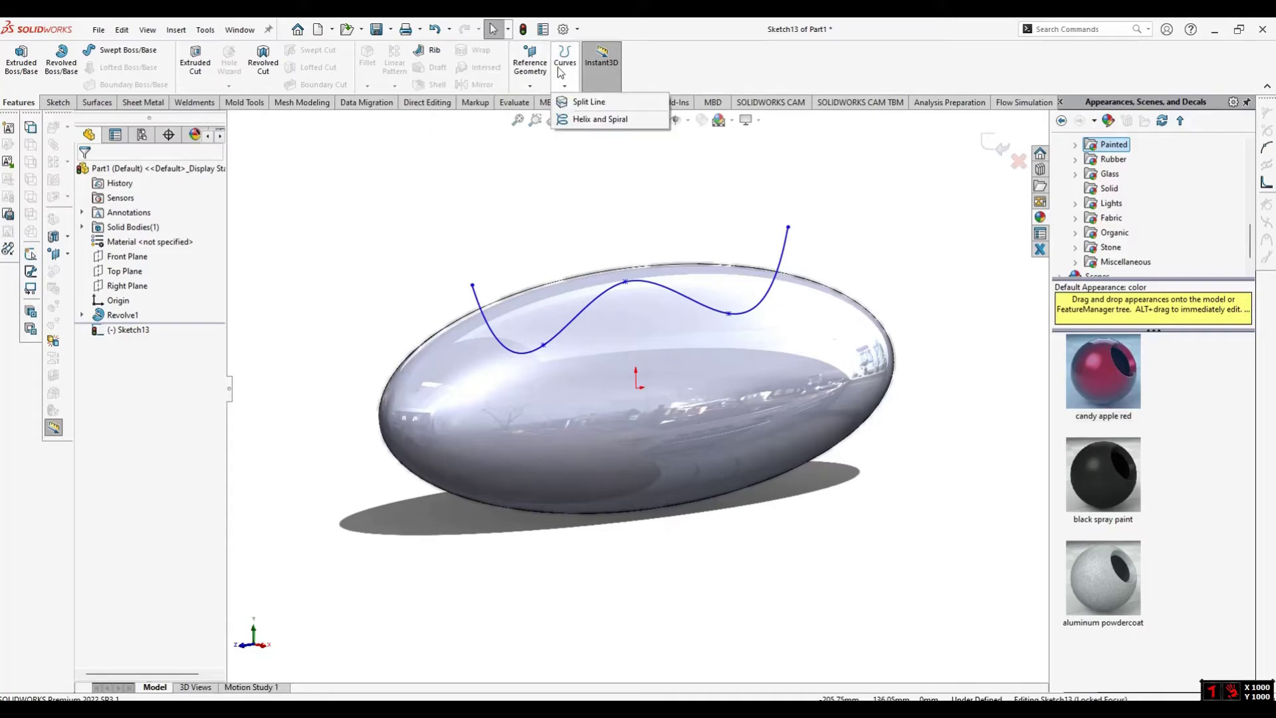
left_click(576, 105)
left_click(133, 288)
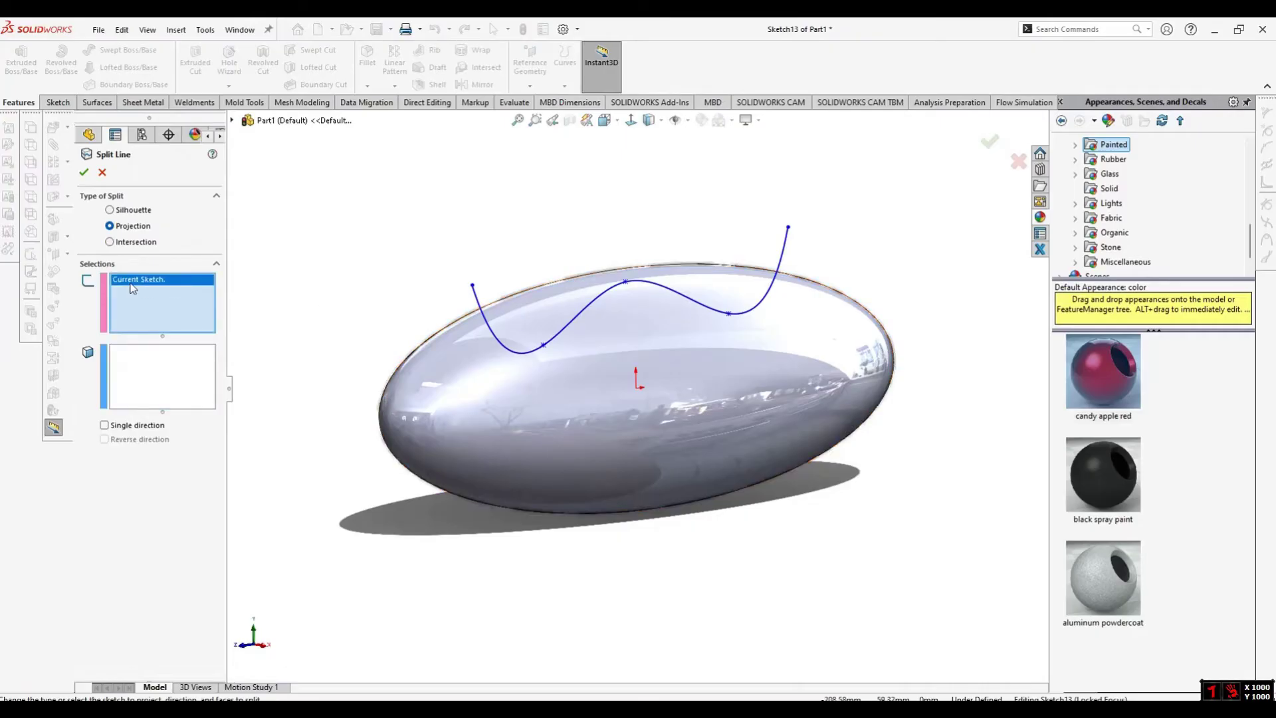
left_click(162, 376)
left_click(633, 342)
middle_click_drag(649, 353, 675, 361)
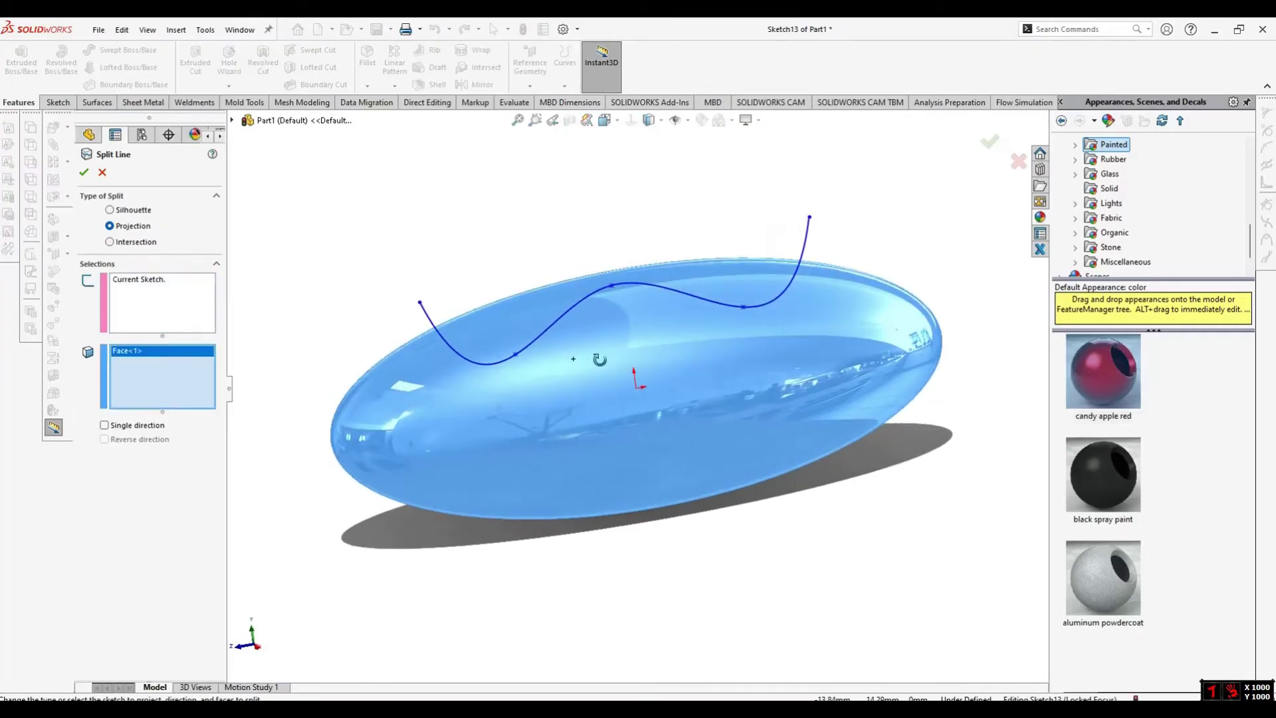
left_click(84, 174)
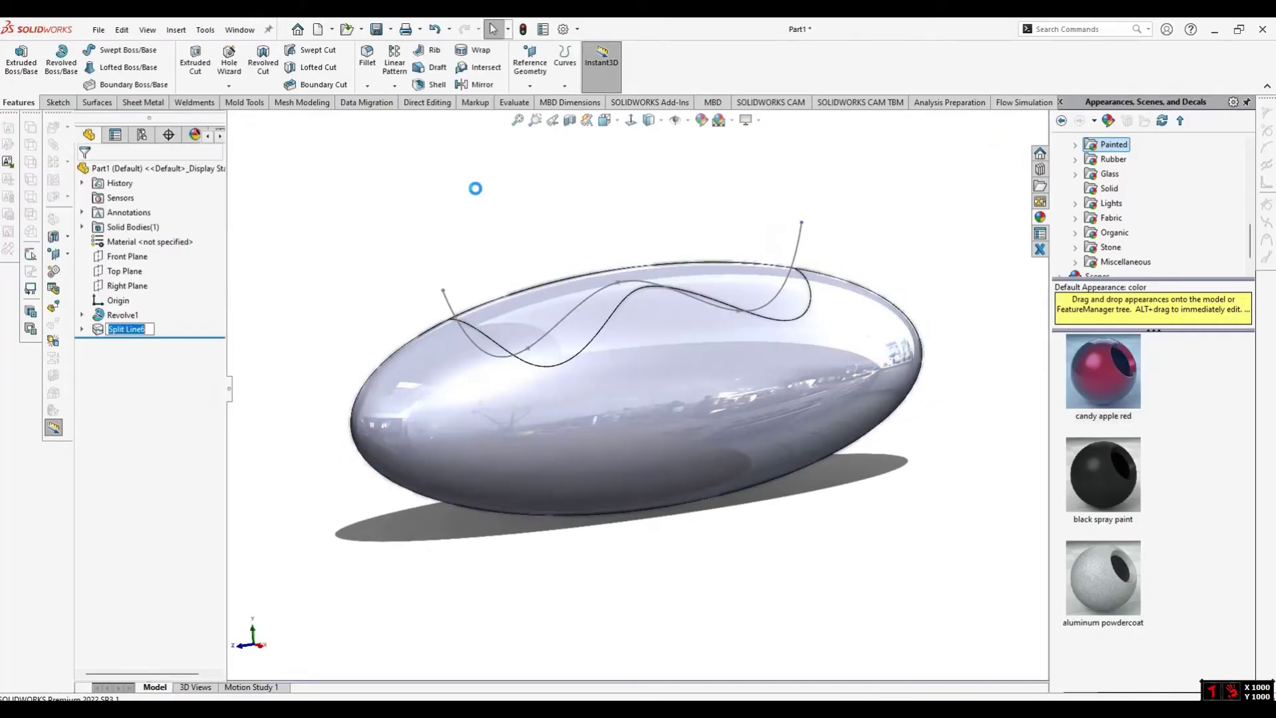
Orbit around the split ellipsoid, briefly selecting the face cut off by the wave
middle_click_drag(476, 191, 626, 261)
scroll(643, 354, "down", 5)
scroll(643, 354, "up", 5)
middle_click_drag(707, 316, 631, 361)
left_click(557, 482)
left_click(521, 389)
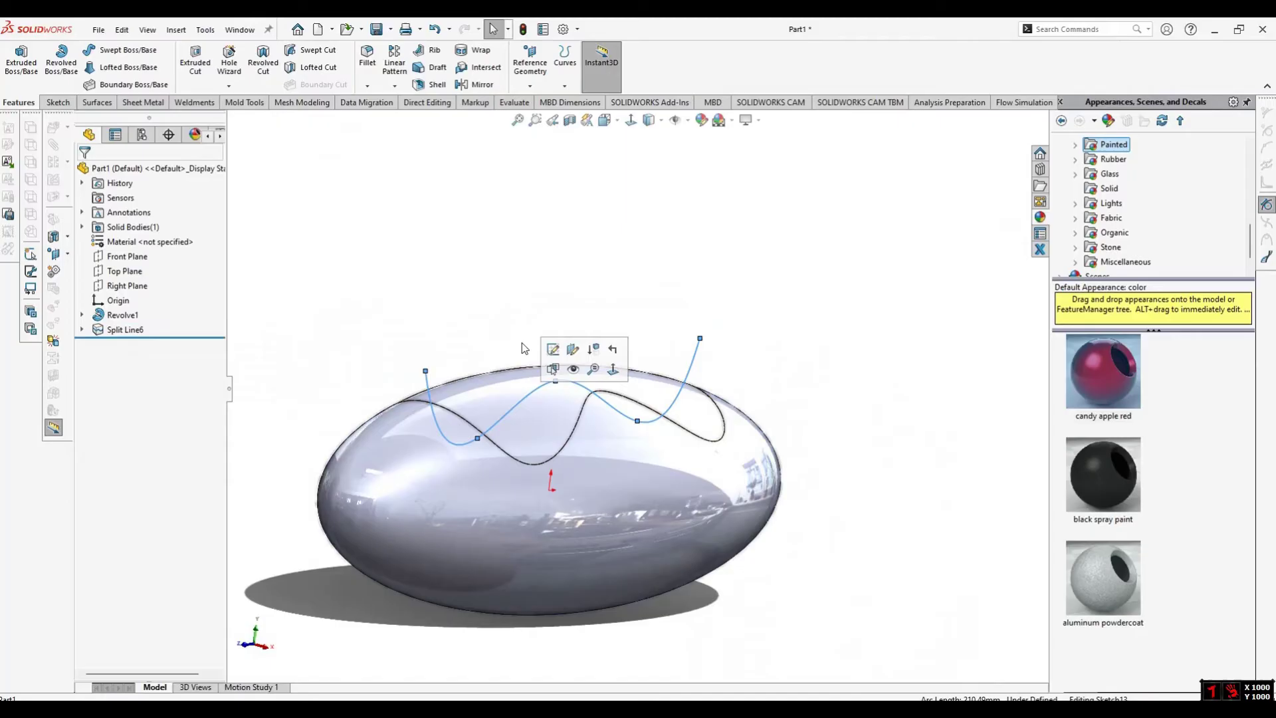
mouse_move(522, 389)
middle_mouse_down()
mouse_move(505, 319)
mouse_move(538, 400)
middle_mouse_up()
Select the top split face and browse the list of solid bodies
left_click(538, 400)
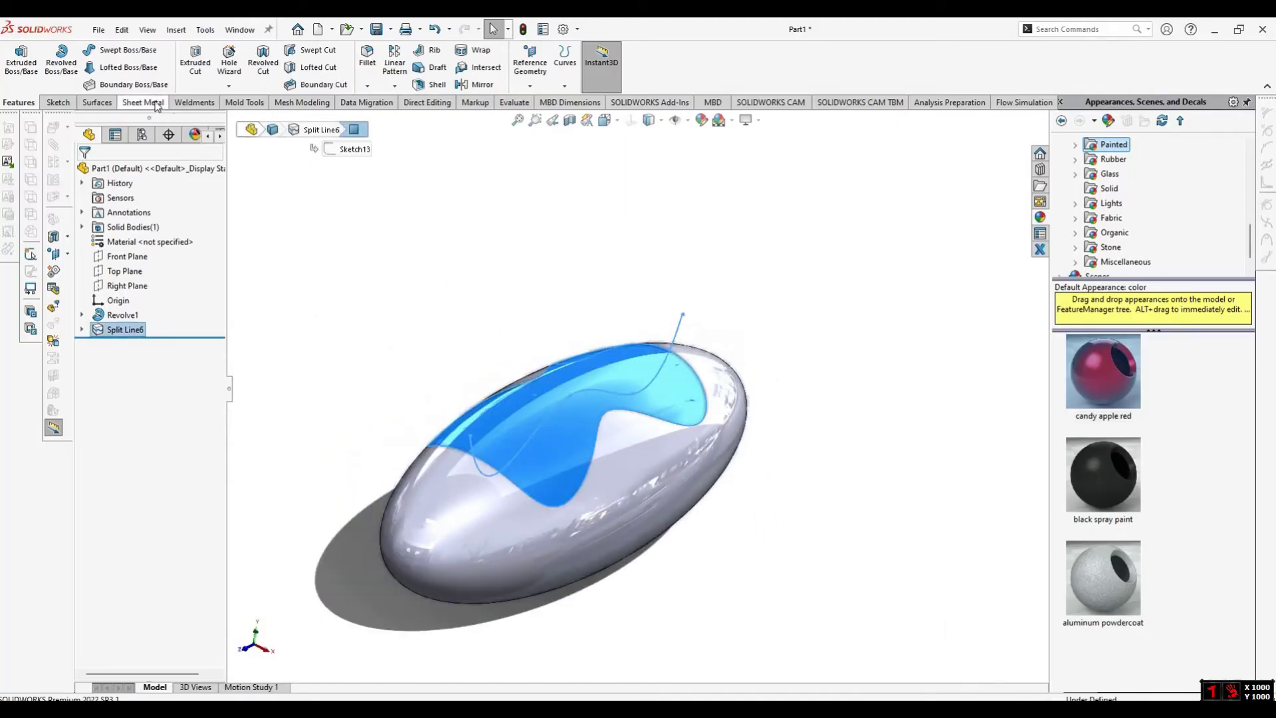
left_click(111, 103)
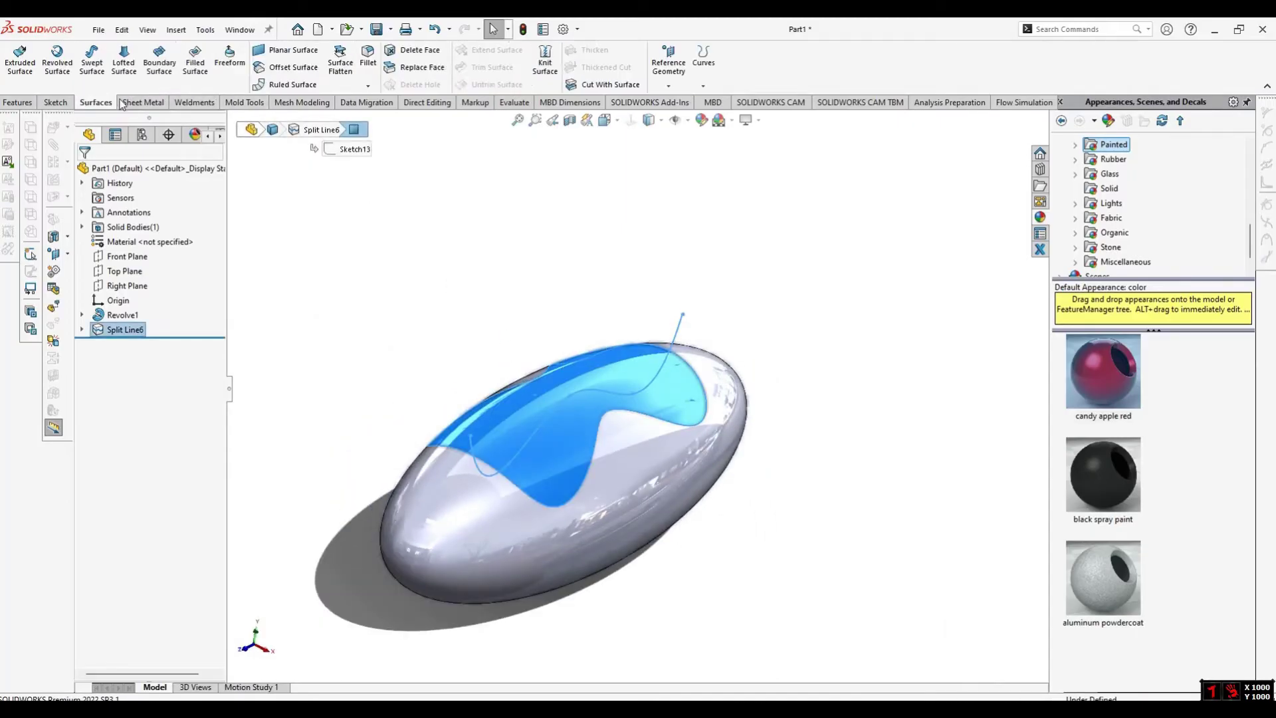
scroll(576, 397, "up", 2)
left_click(564, 382)
middle_click_drag(563, 381, 592, 377)
left_click(82, 227)
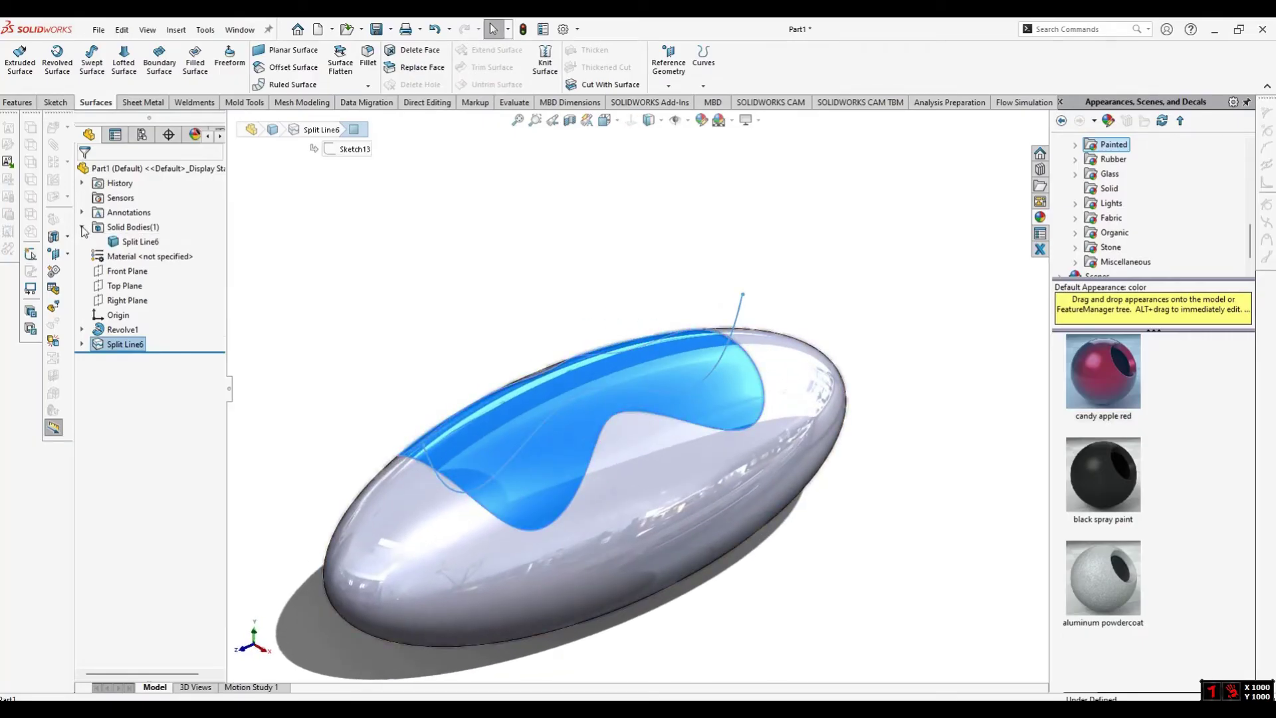
left_click(139, 241)
left_click(524, 314)
left_click(557, 429)
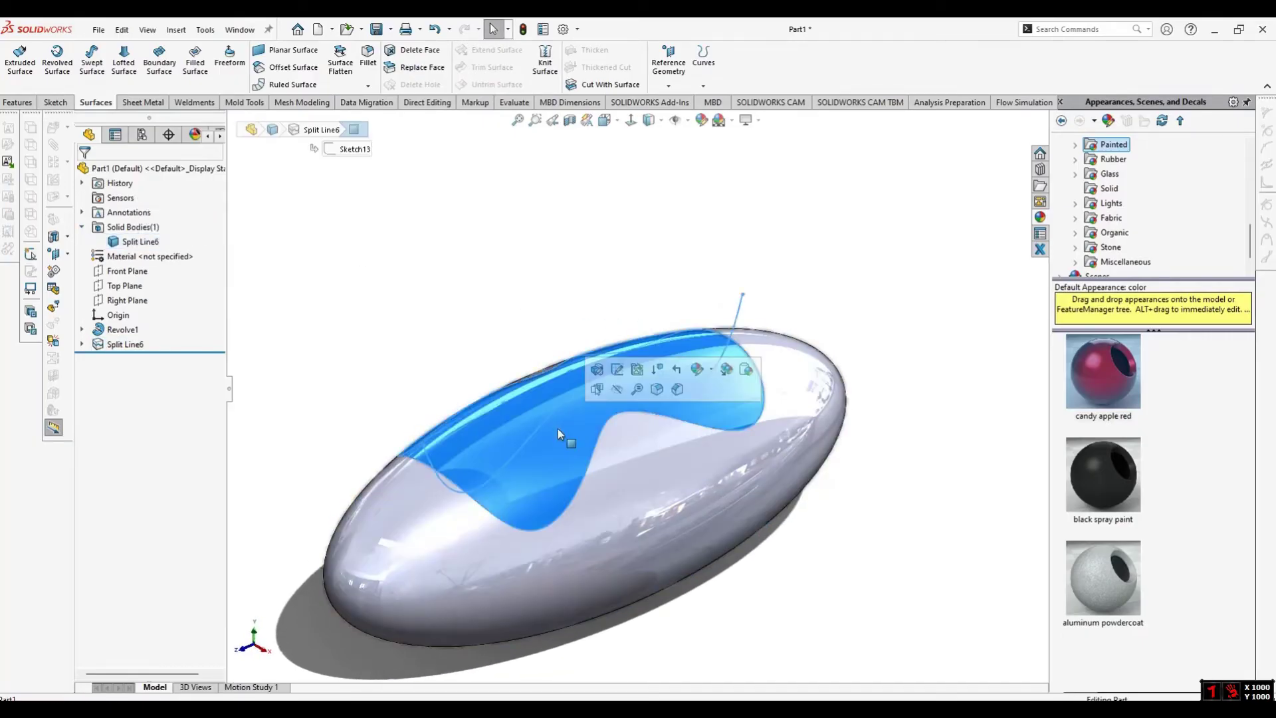
left_click(478, 237)
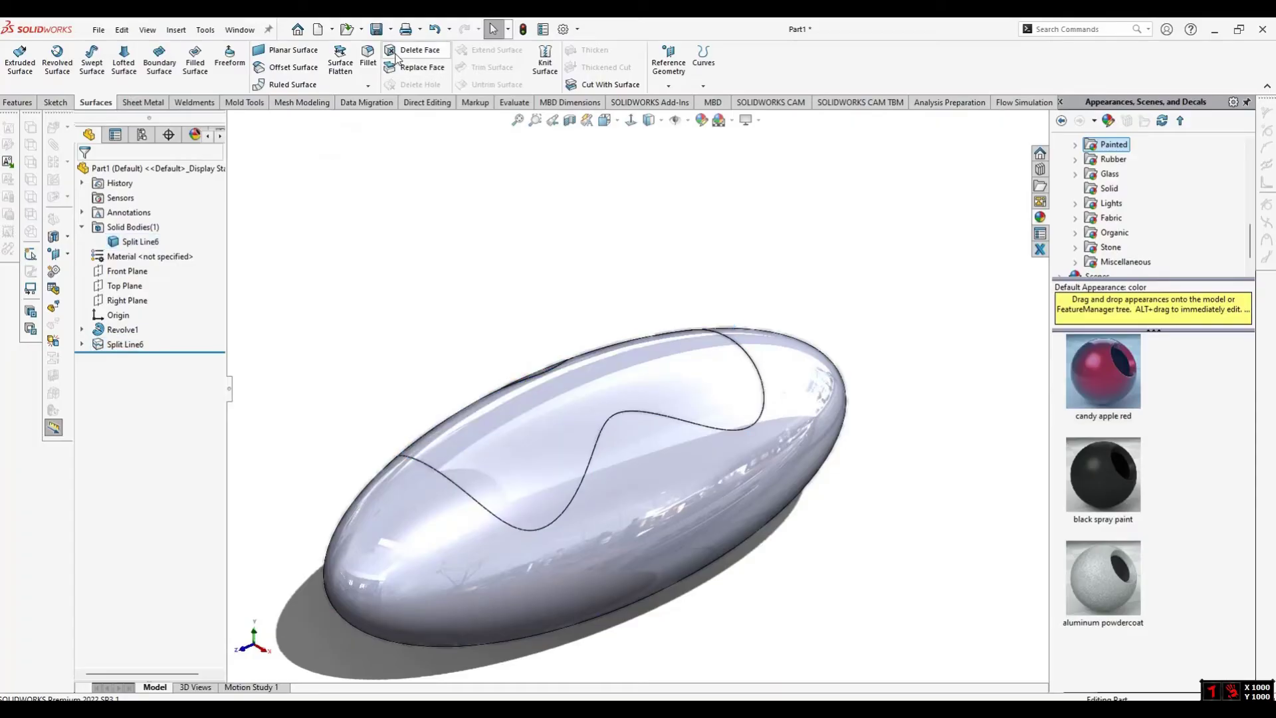
Create Surface-Offset3 as a copy of the top split face and hide the solid body
left_click(294, 68)
left_click(567, 411)
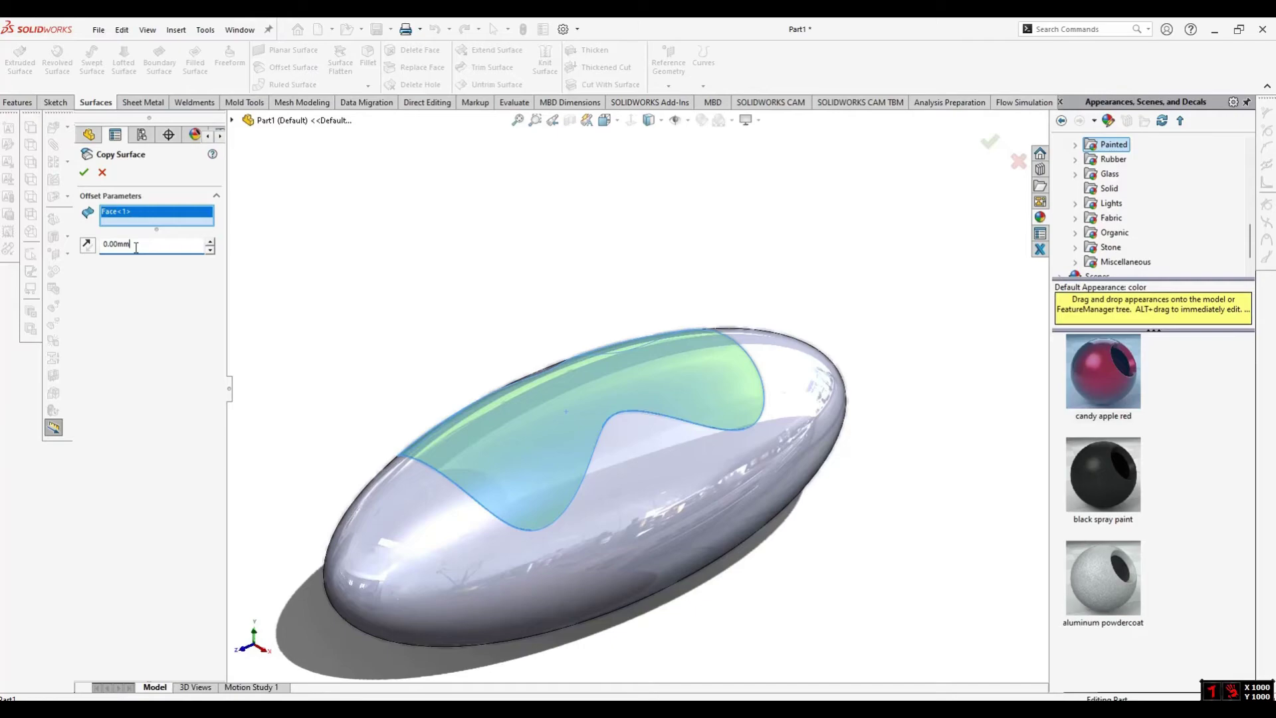
left_click(84, 174)
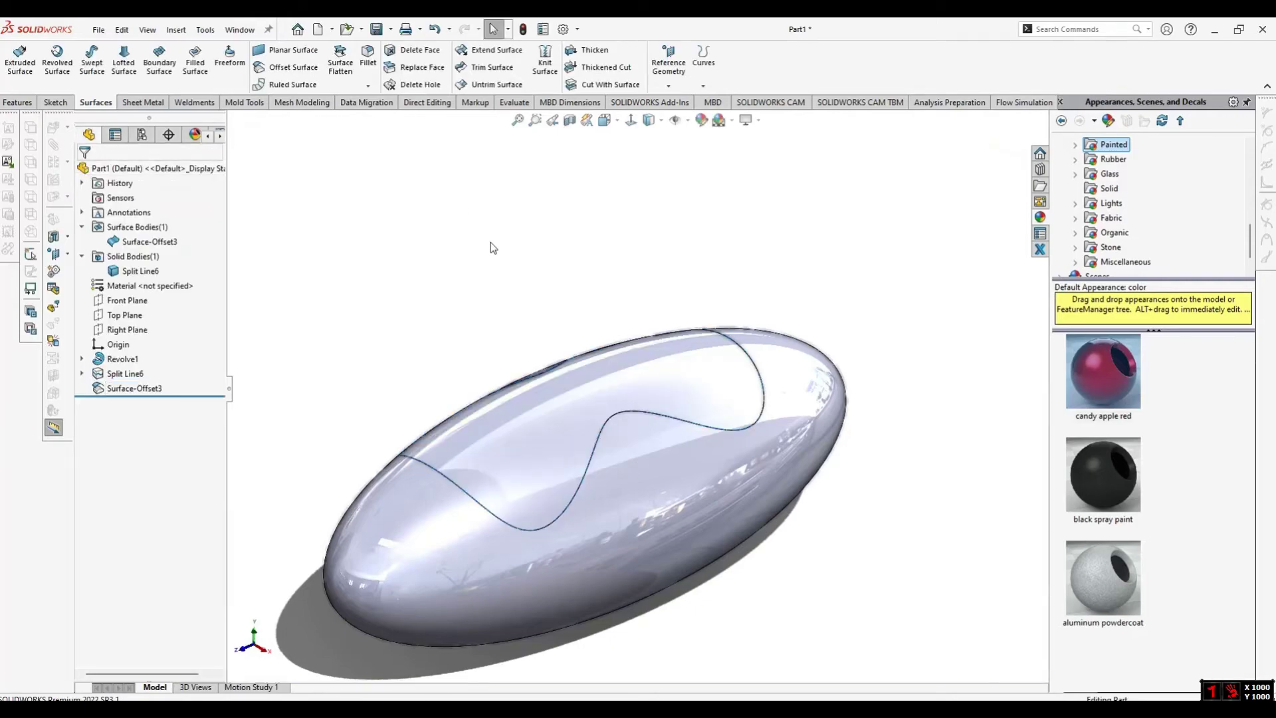
left_click(133, 242)
left_click(138, 271)
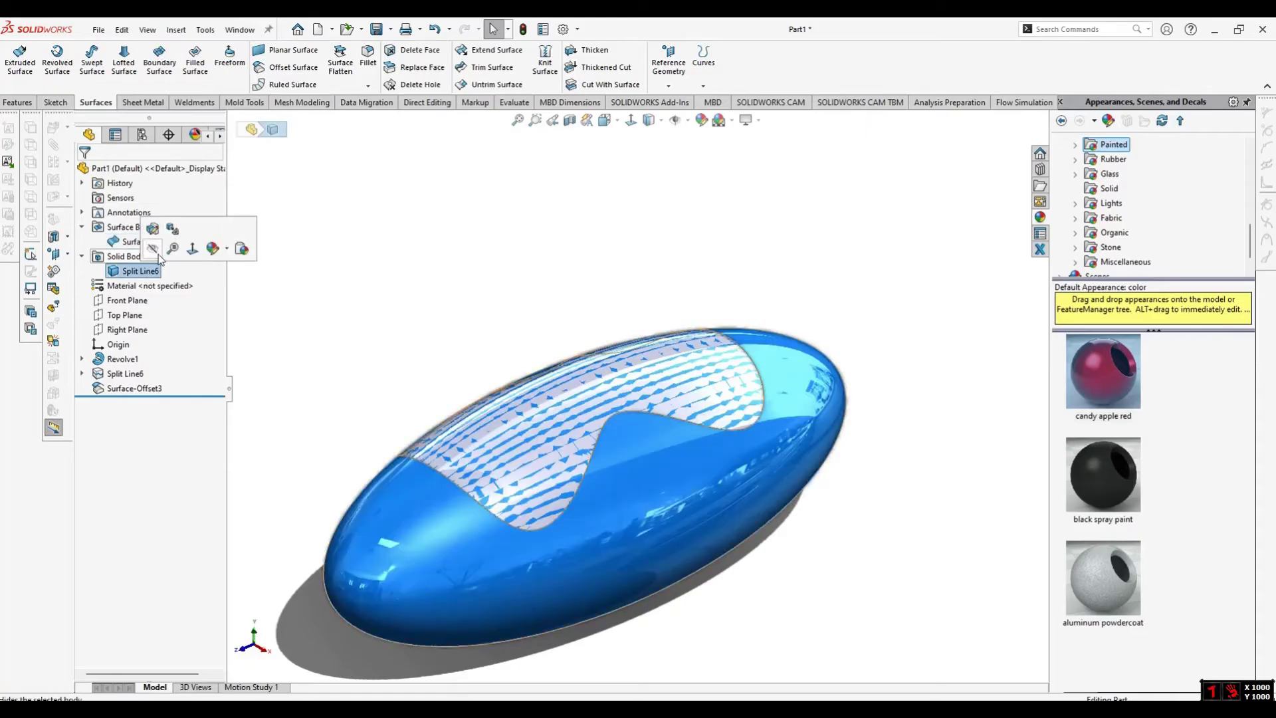
left_click(273, 129)
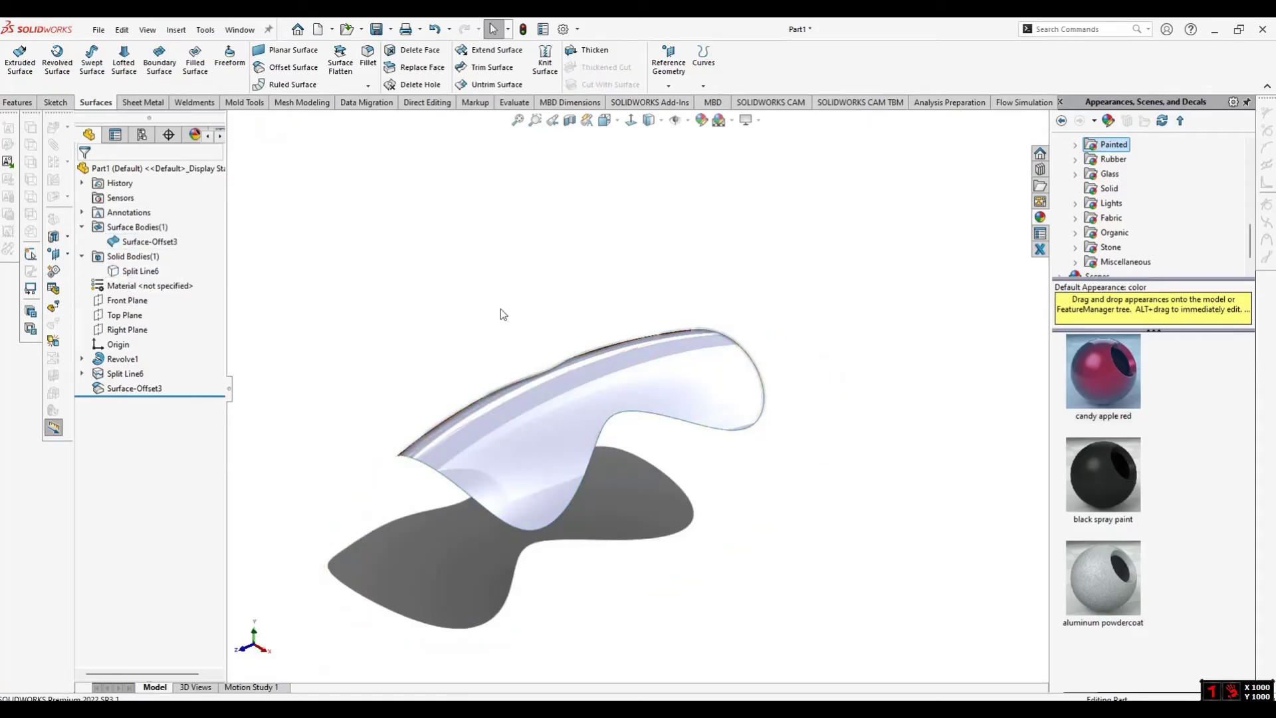
middle_click_drag(503, 314, 507, 287)
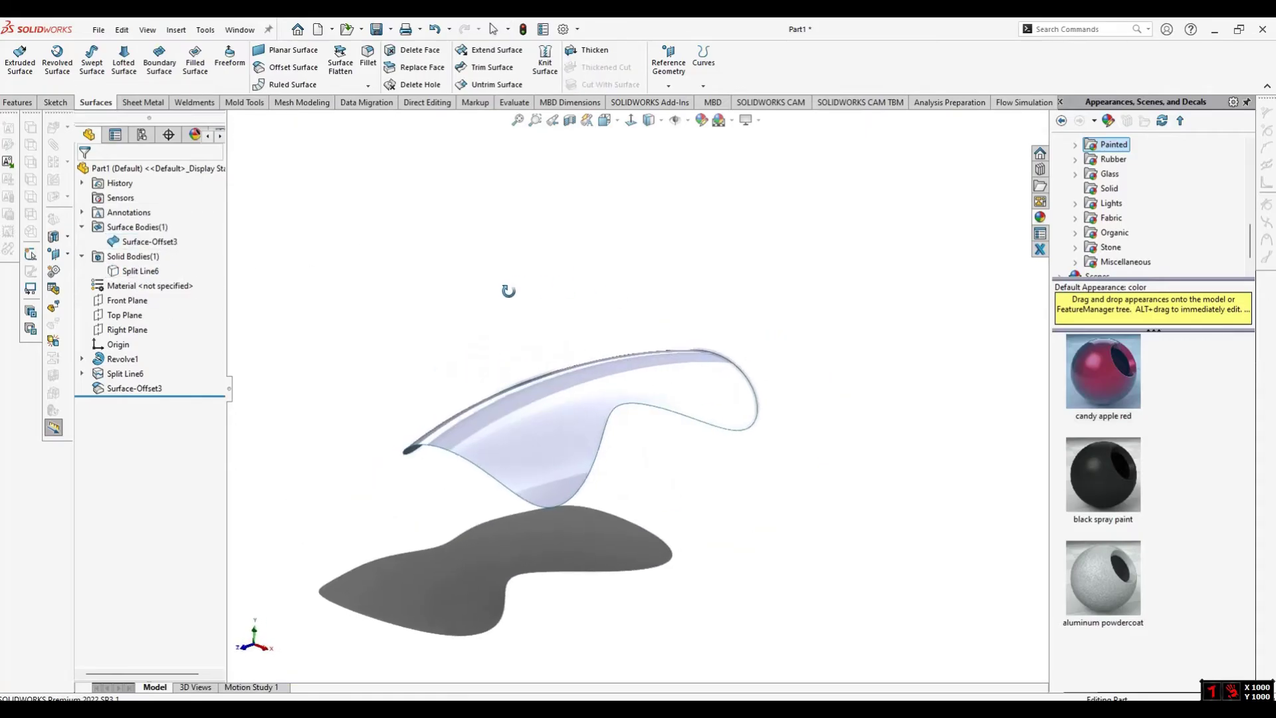
Show the ellipsoid solid body again via Split Line6 and check the wavy split face
left_click(139, 269)
left_click(161, 229)
left_click(401, 243)
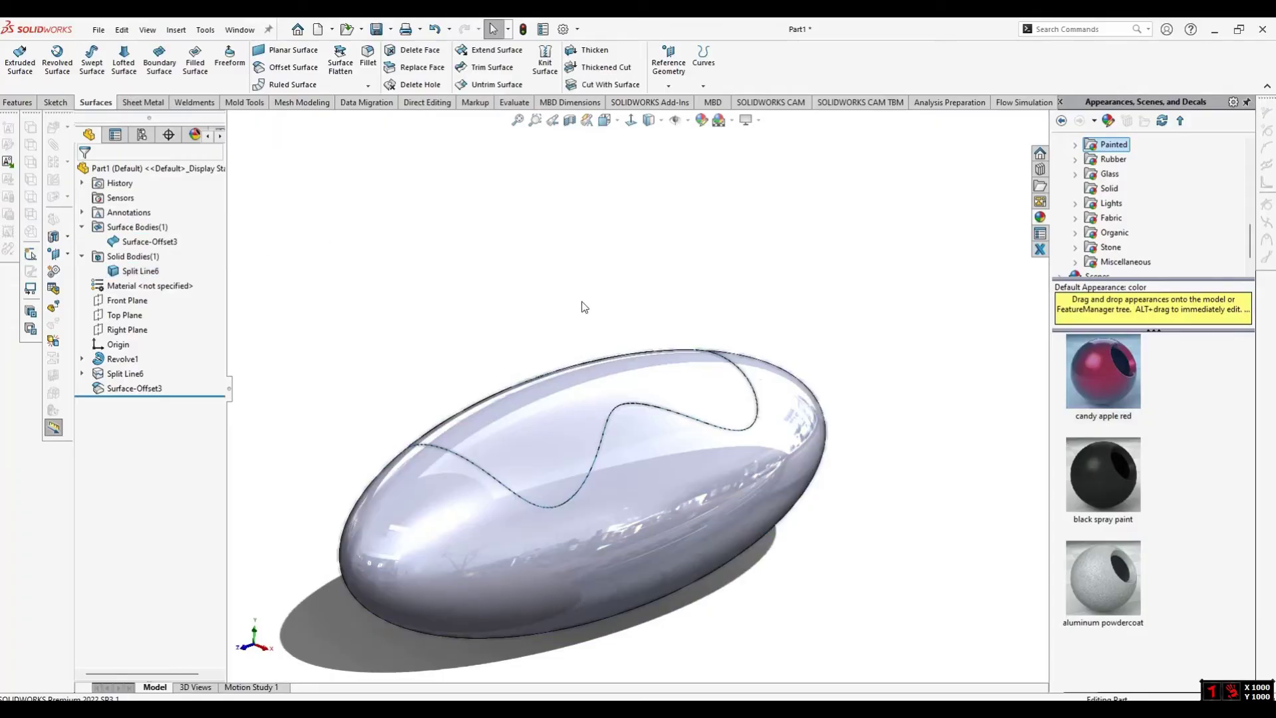
middle_click_drag(581, 306, 569, 413)
left_click(619, 413)
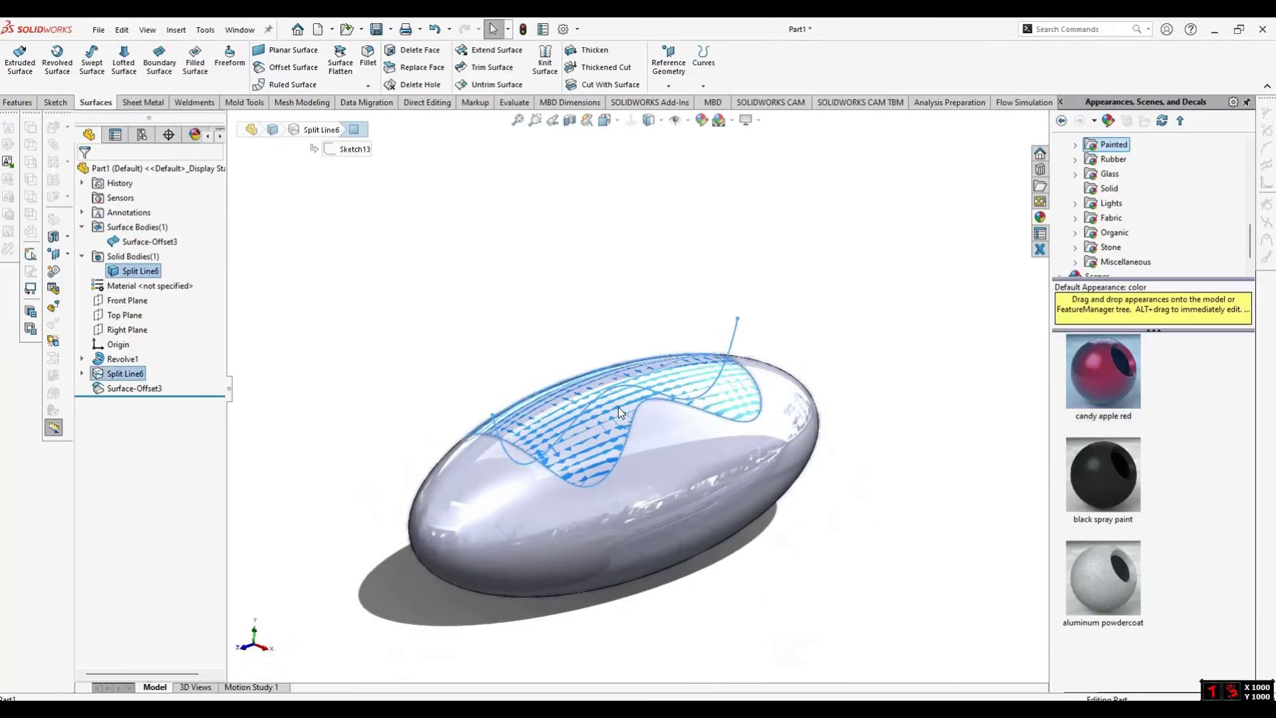
scroll(619, 407, "down", 3)
scroll(531, 399, "up", 2)
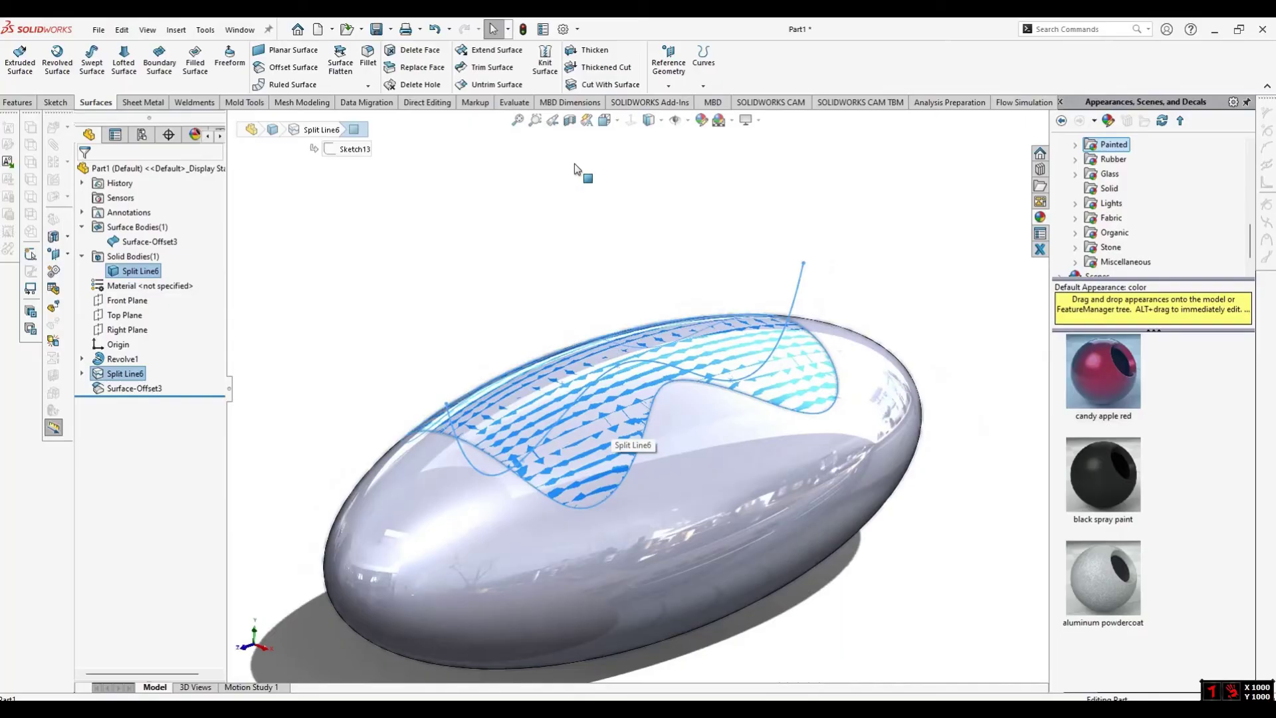
left_click(577, 153)
Thicken Surface-Offset3 by 3.00 mm to one side, merged into the ellipsoid
left_click(592, 50)
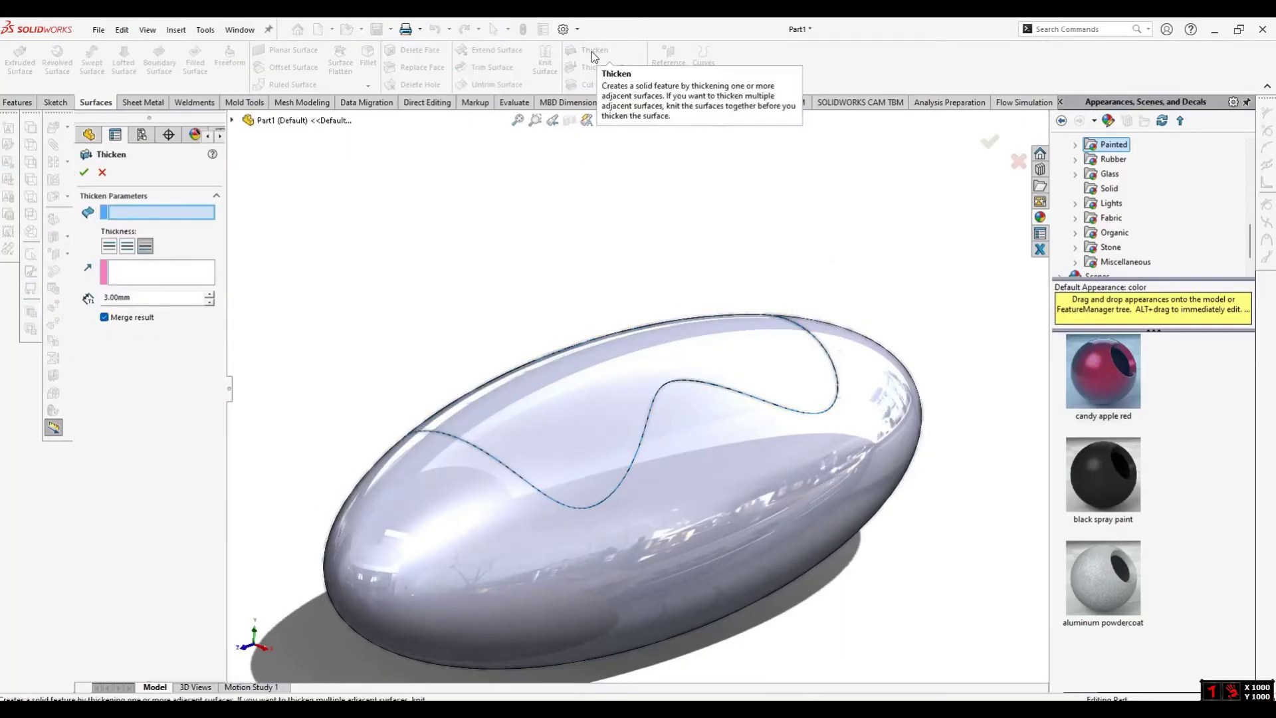
left_click(592, 383)
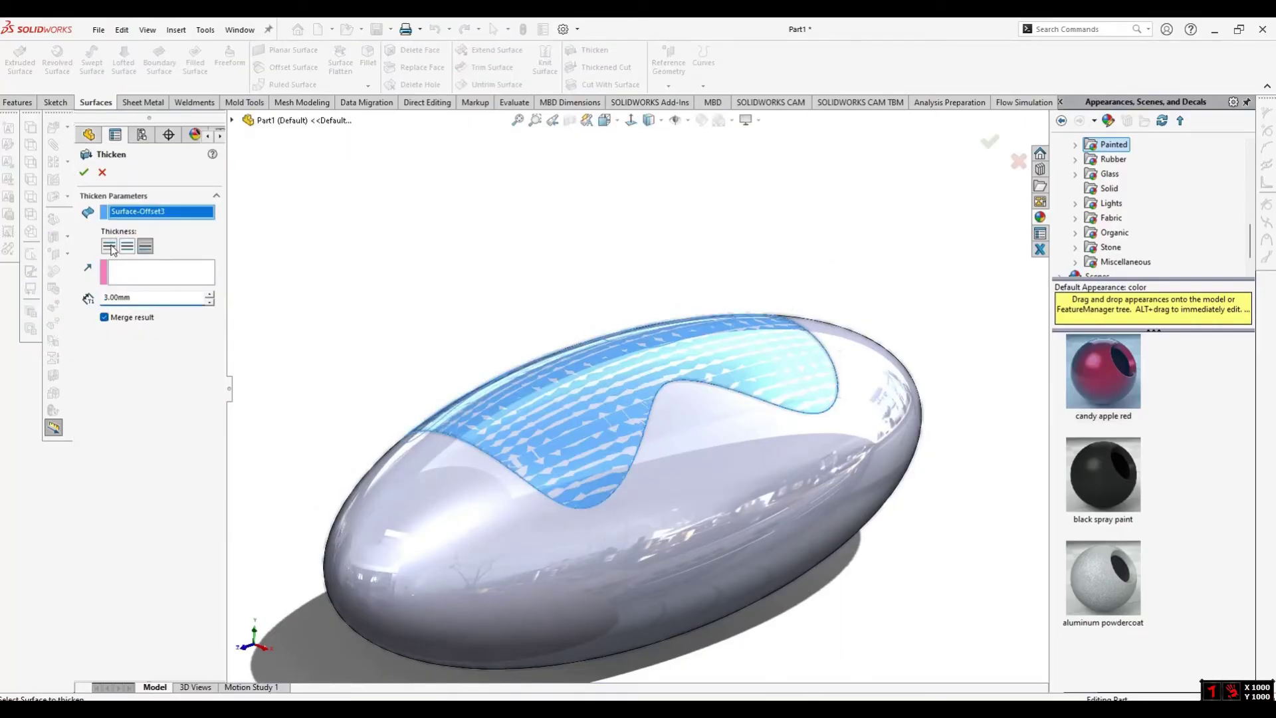
mouse_move(492, 392)
middle_mouse_down()
mouse_move(572, 399)
mouse_move(492, 389)
middle_mouse_up()
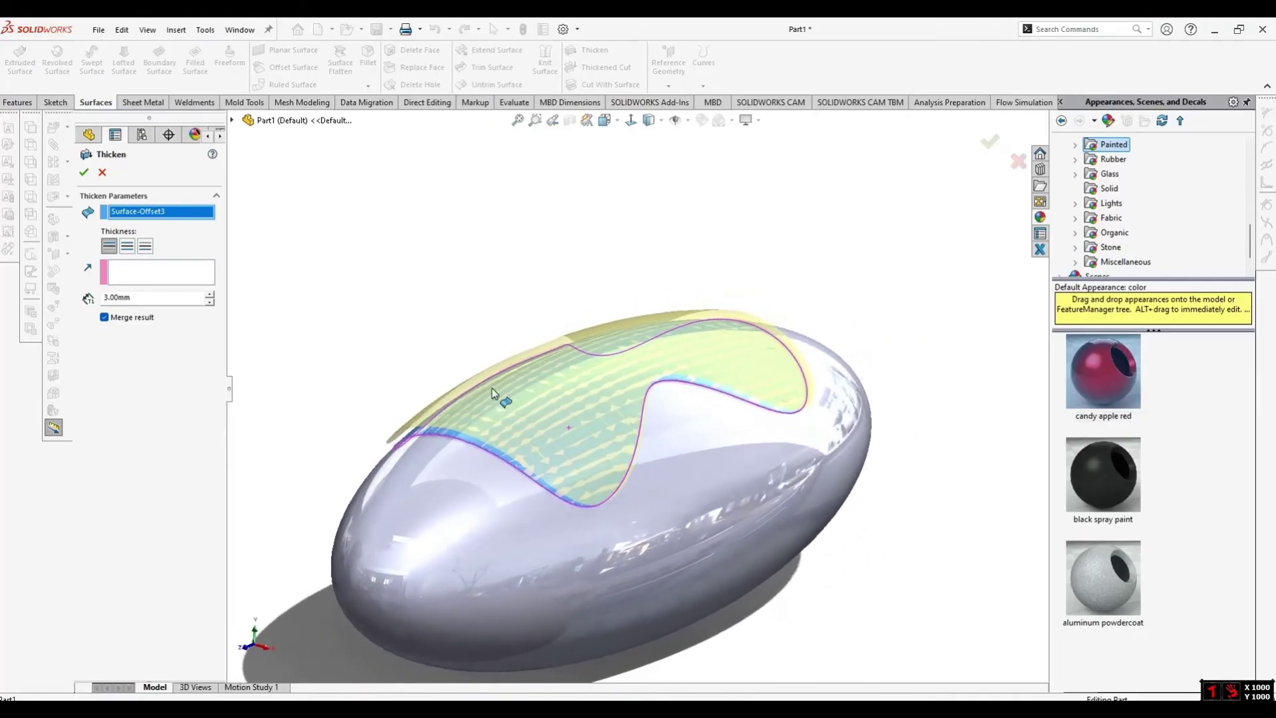
left_click(145, 246)
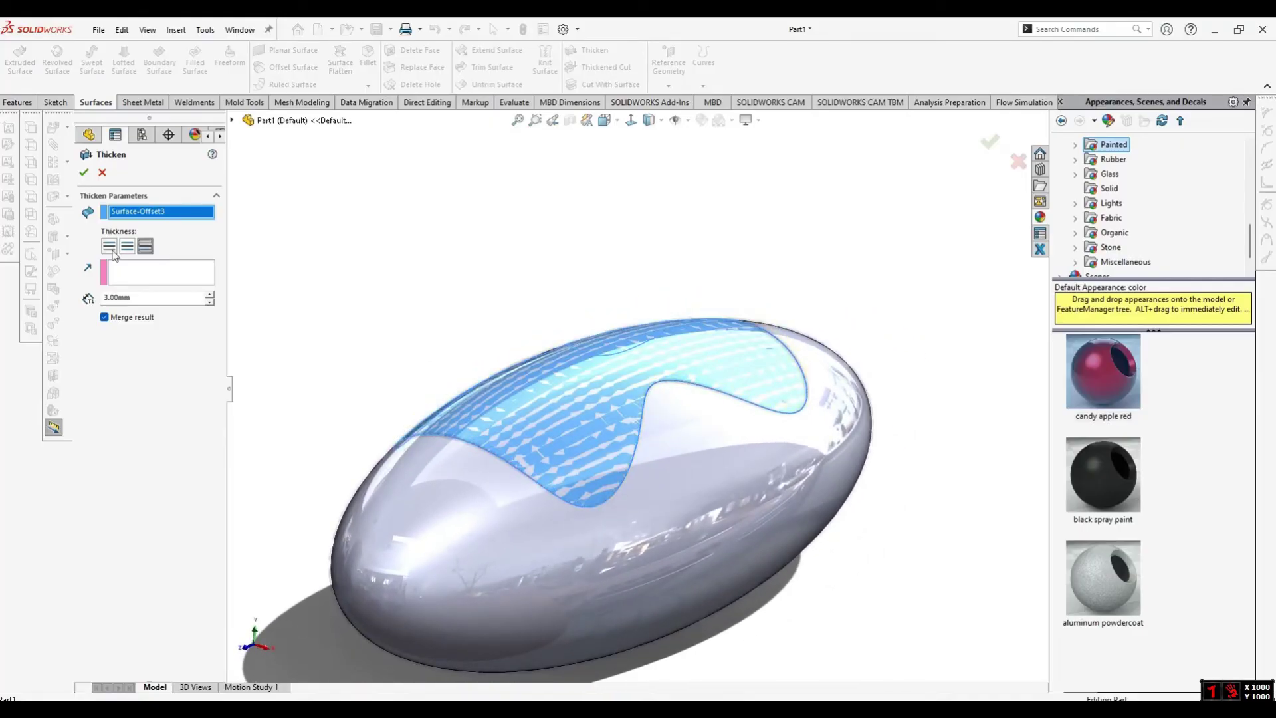
left_click(109, 247)
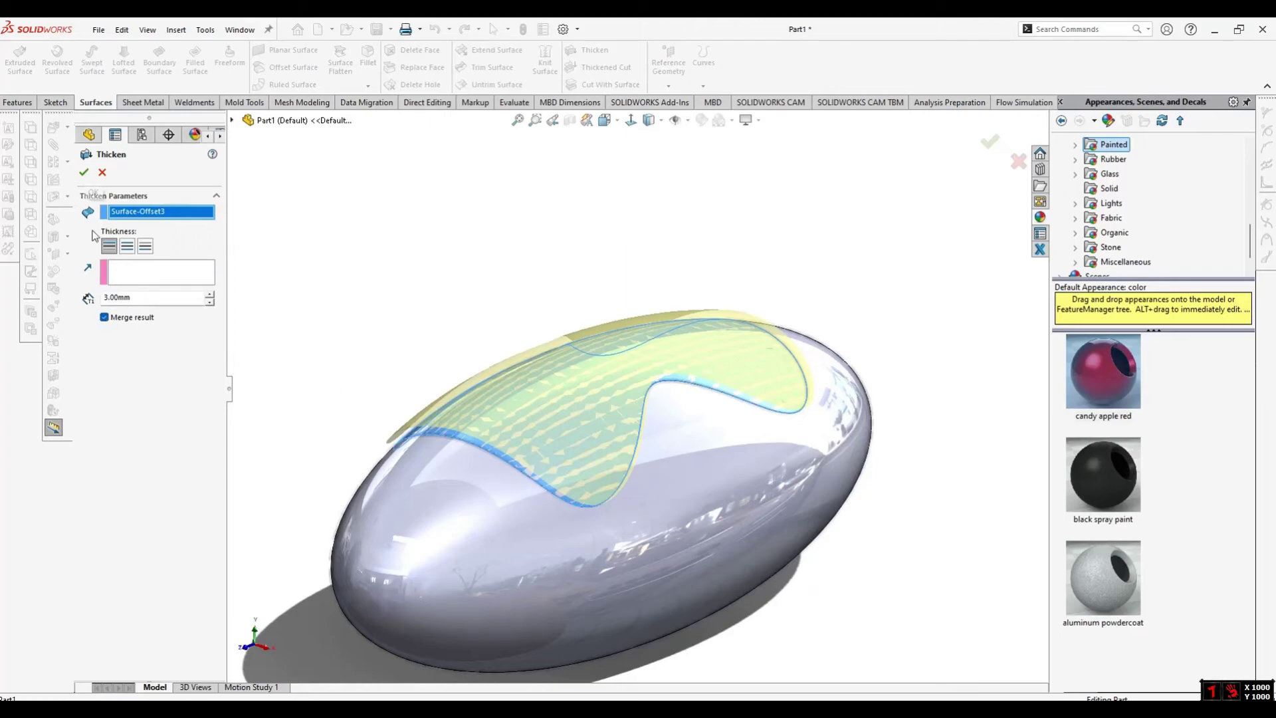
left_click(84, 174)
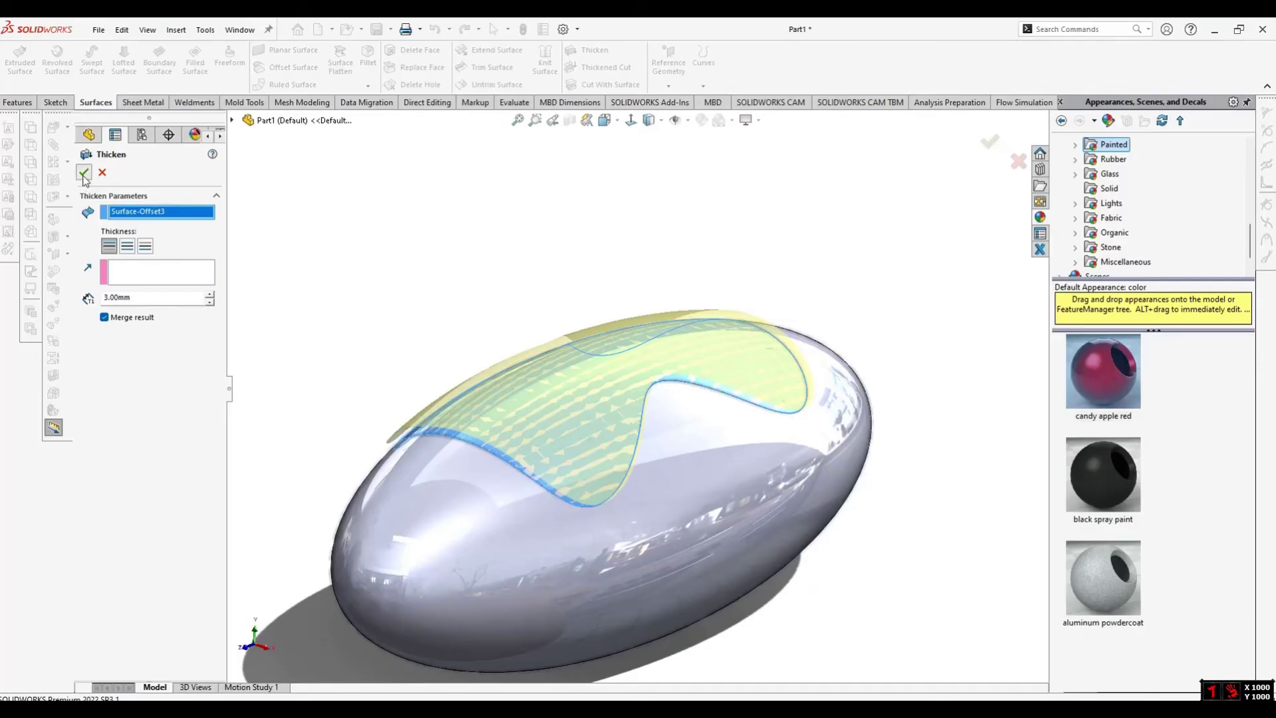
middle_click_drag(587, 325, 565, 352)
mouse_move(621, 489)
middle_mouse_down()
mouse_move(698, 428)
mouse_move(623, 469)
middle_mouse_up()
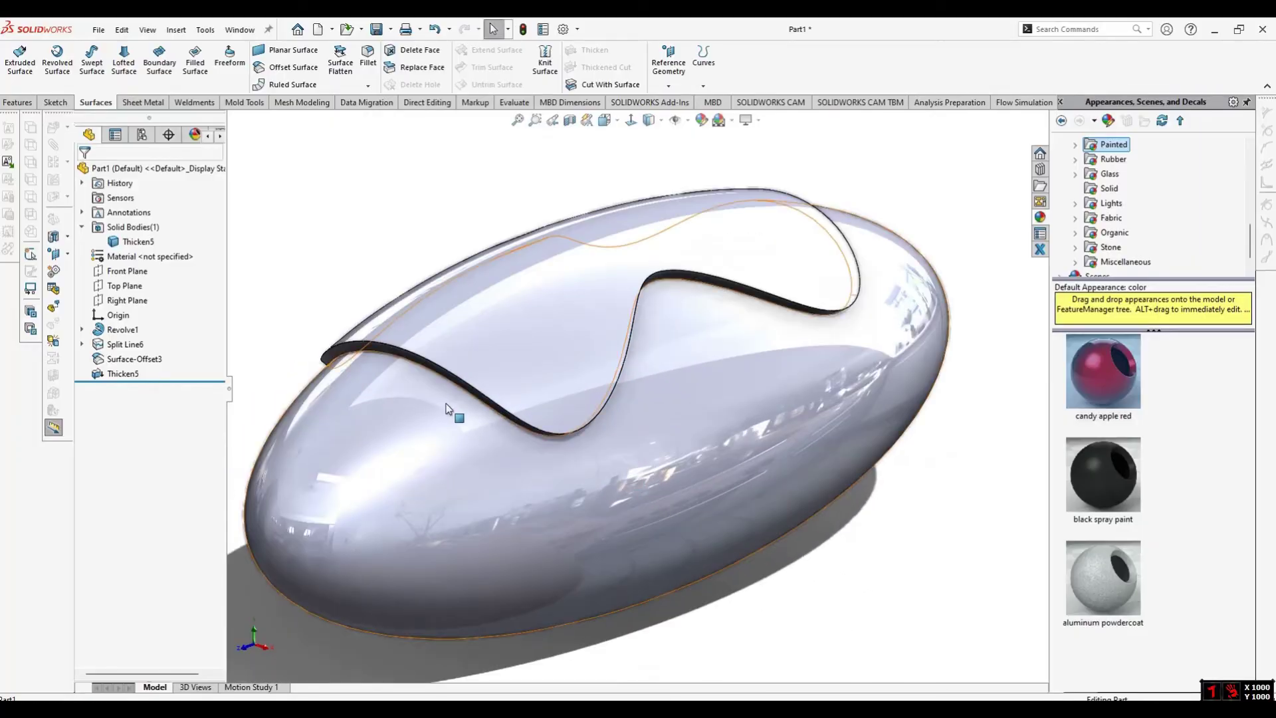
middle_click_drag(447, 399, 473, 343)
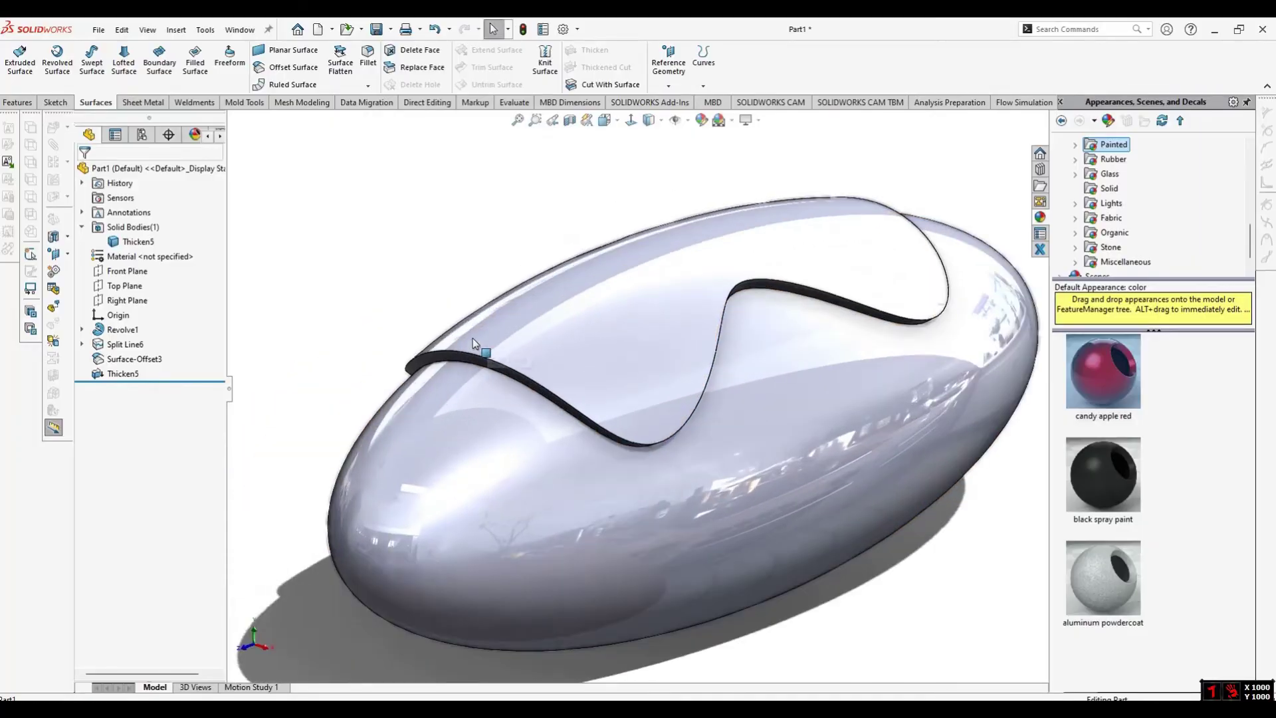
Delete the Thicken5 feature
right_click(121, 374)
left_click(157, 441)
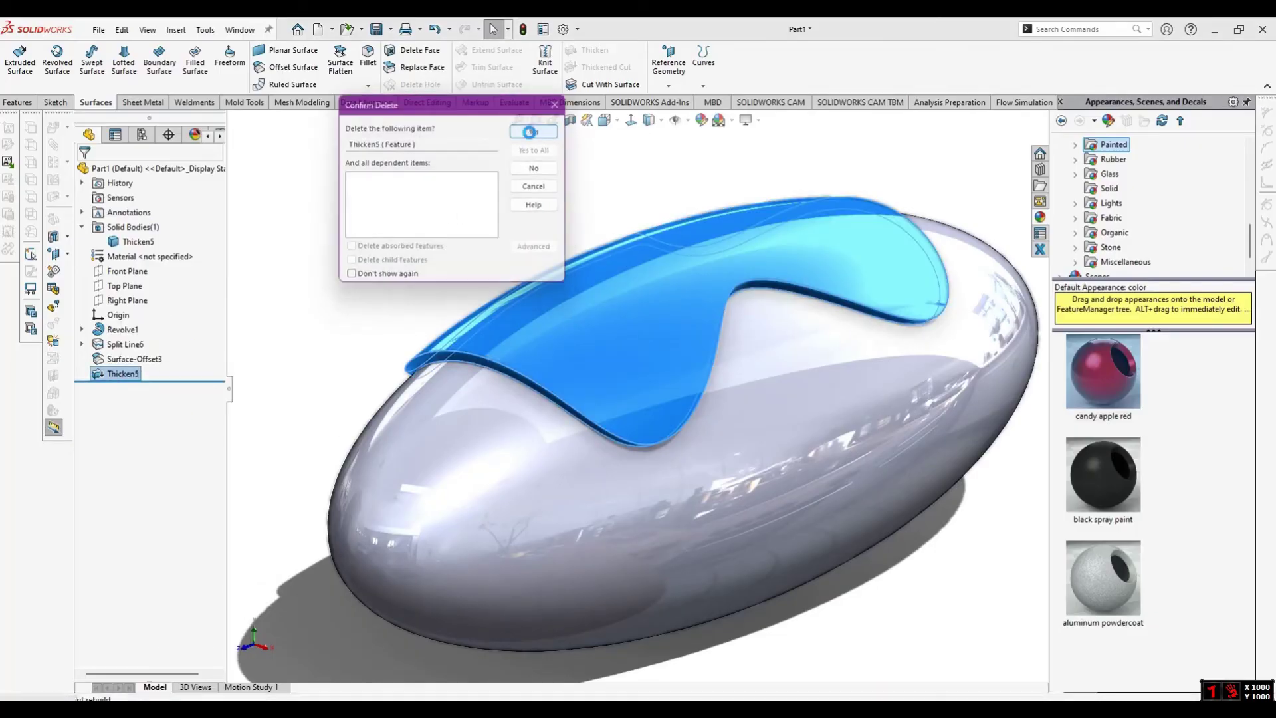
left_click(530, 132)
Make a 3.00 mm thickened cut from Surface-Offset3 to both sides
left_click(653, 329)
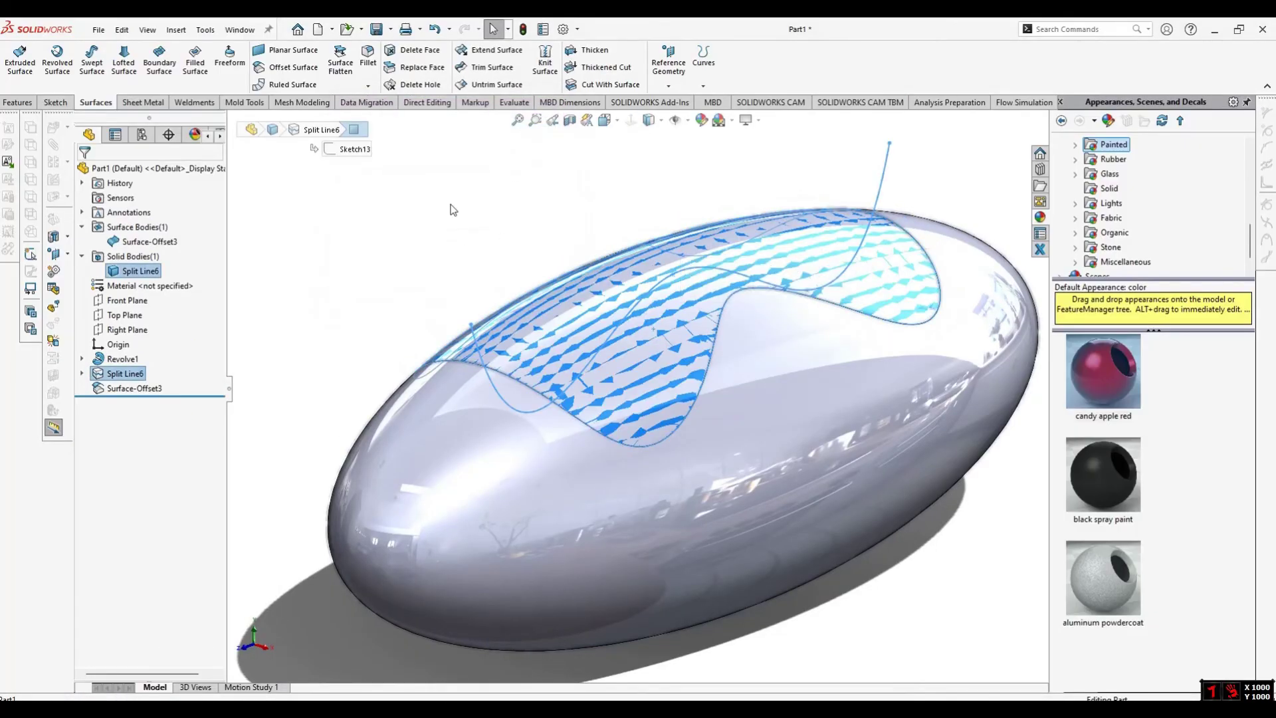
left_click(606, 68)
left_click(583, 314)
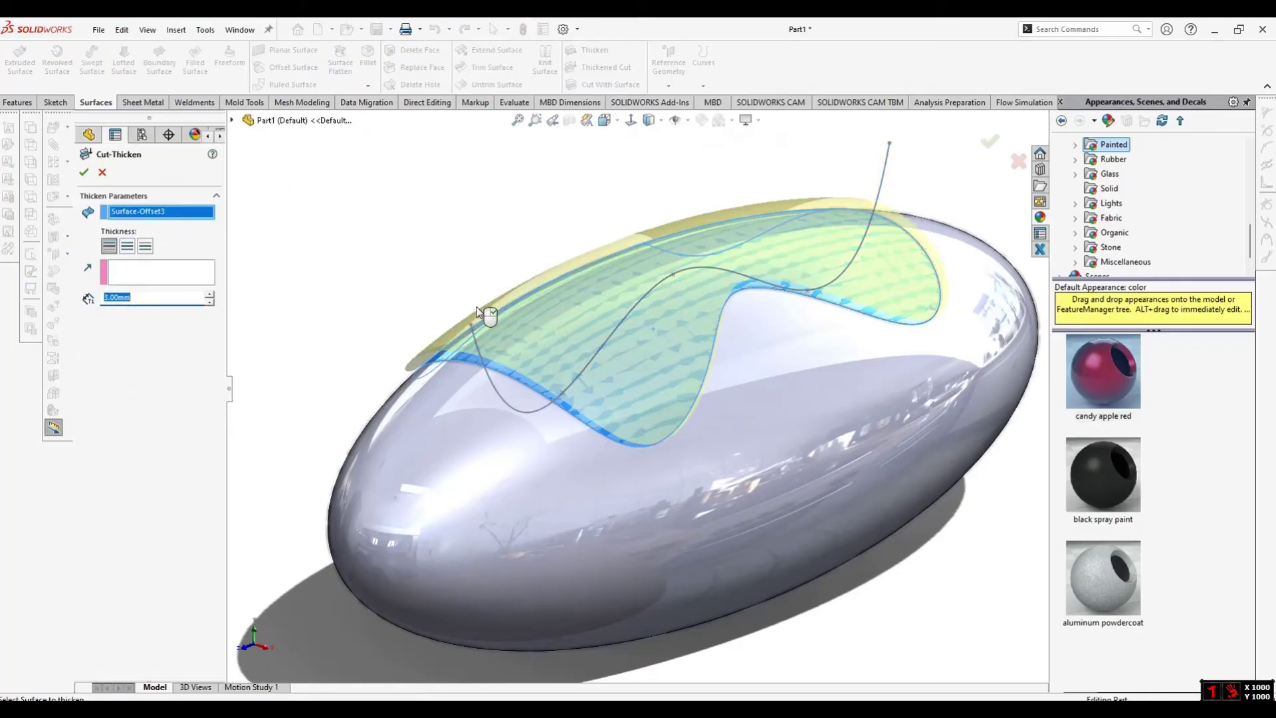
left_click(145, 247)
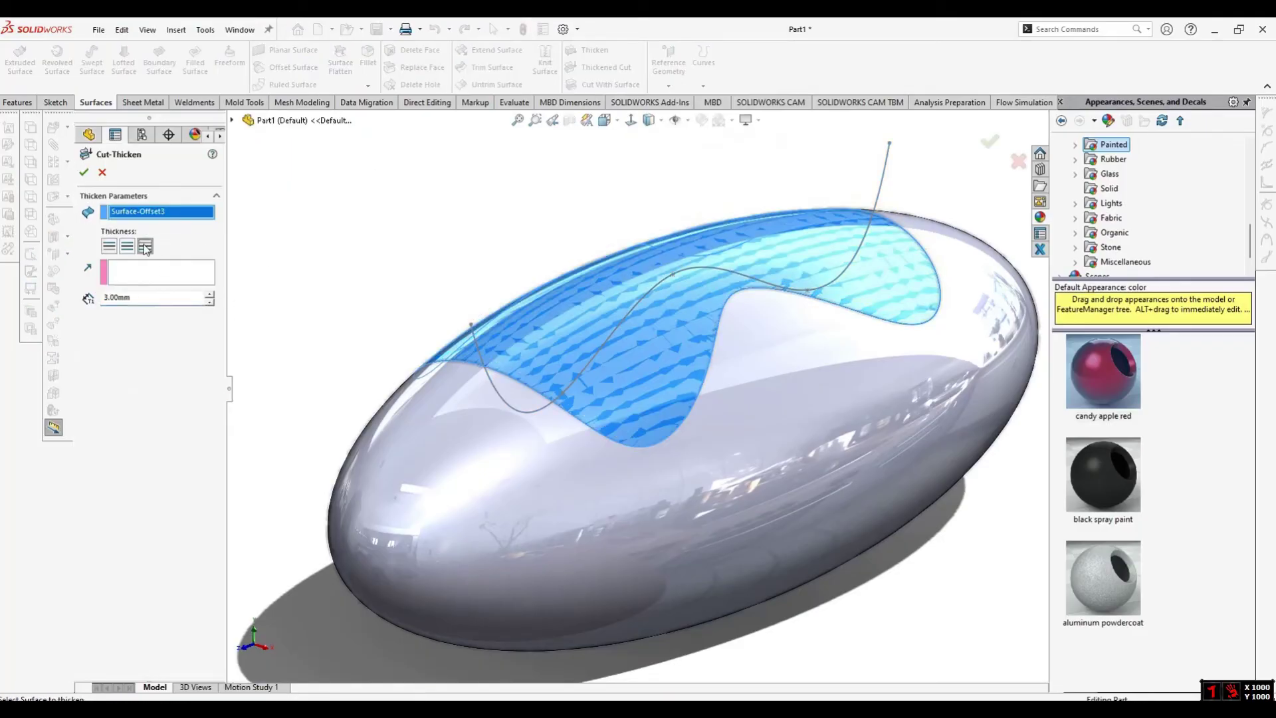
left_click(84, 172)
middle_click_drag(507, 176, 604, 314)
scroll(661, 251, "down", 3)
scroll(682, 419, "up", 3)
left_click(436, 427)
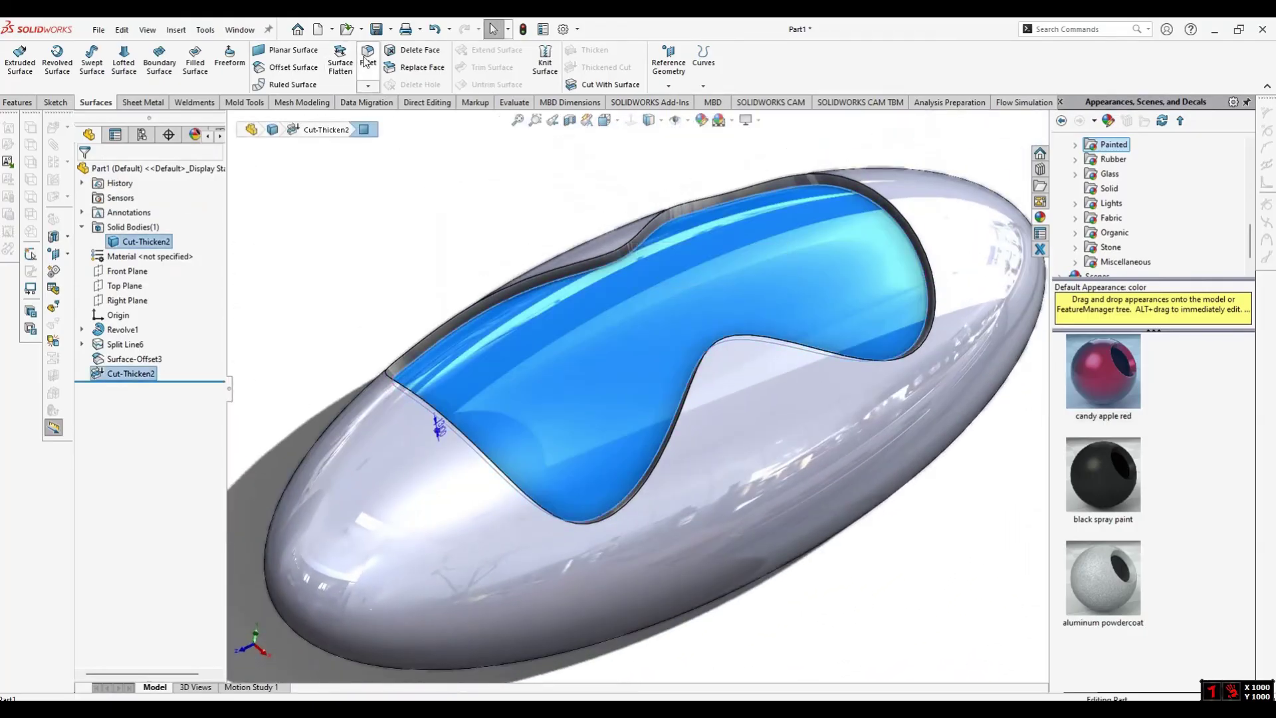
Fillet the wavy recess's rim edge with a 1.00 mm radius
left_click(366, 58)
scroll(637, 251, "down", 3)
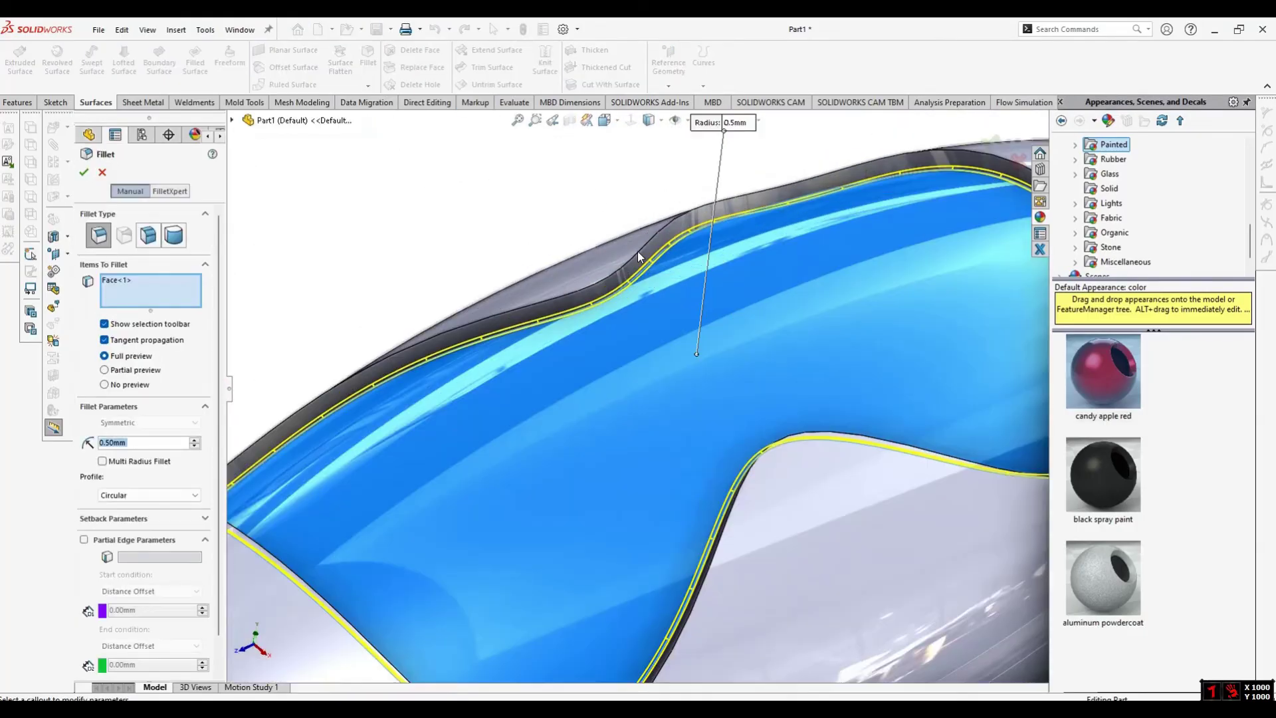
left_click(609, 294)
scroll(619, 306, "up", 3)
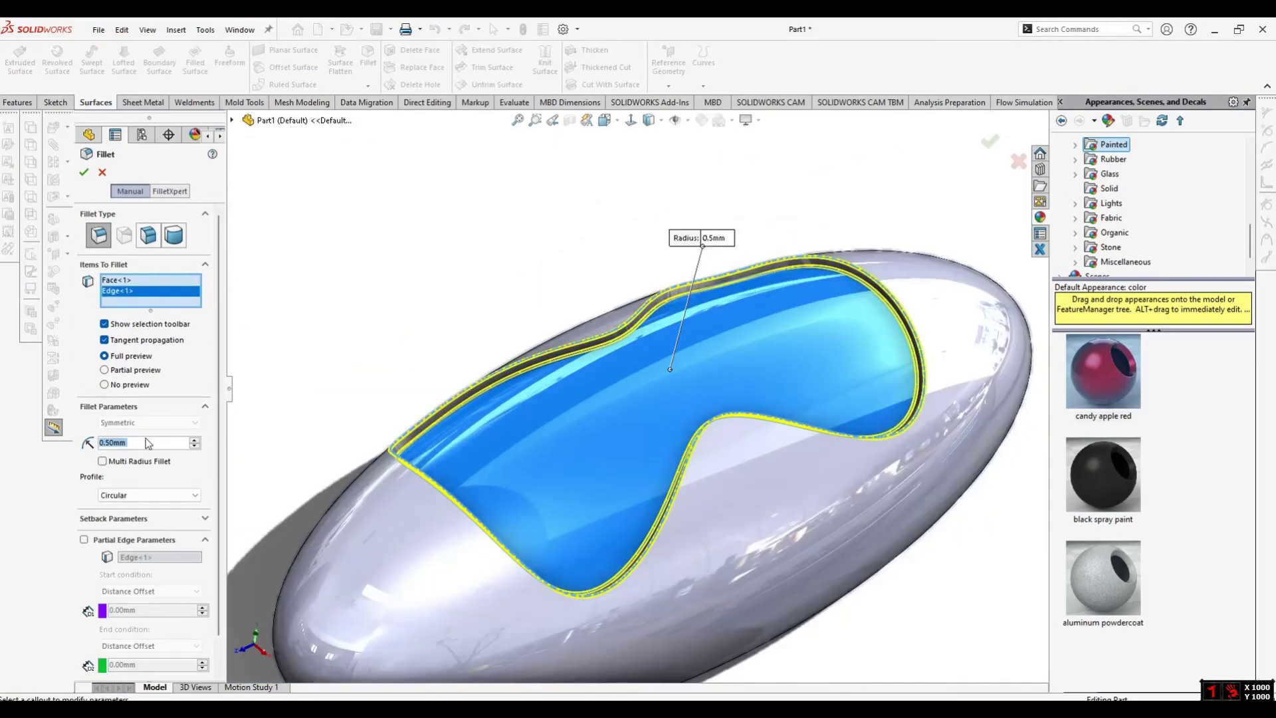
type("1")
key("Return")
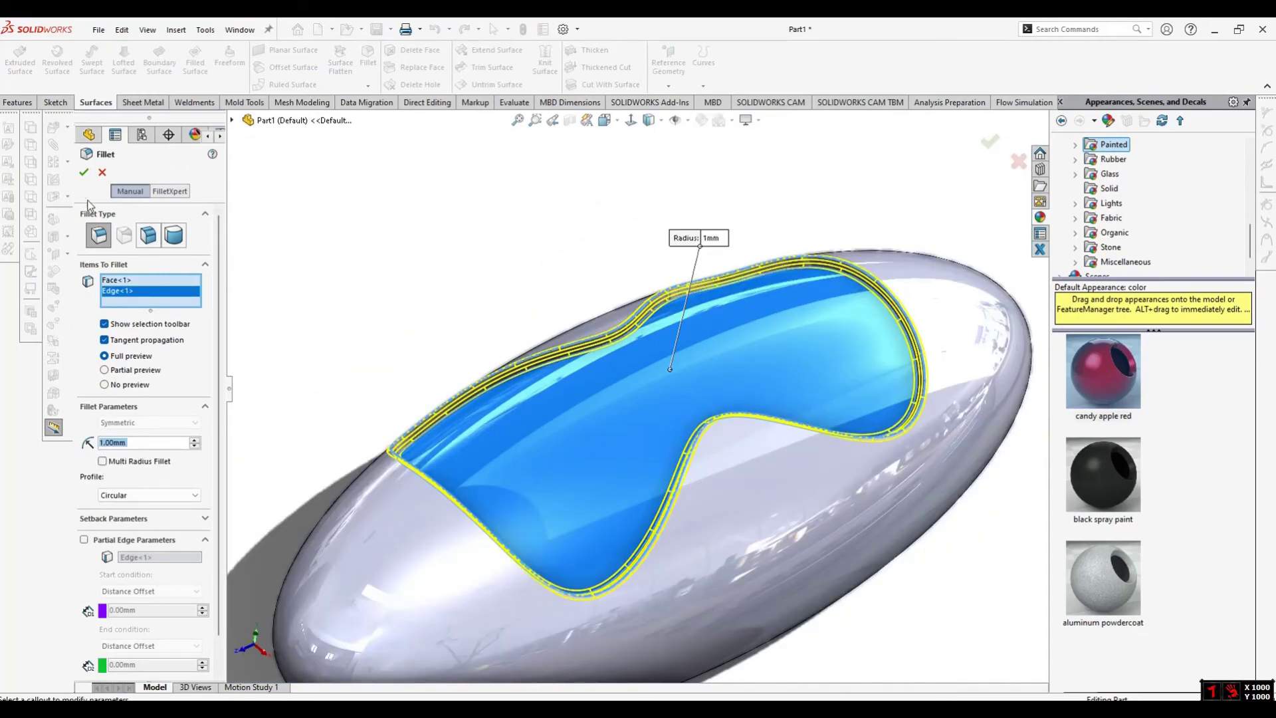
left_click(83, 173)
scroll(671, 428, "up", 3)
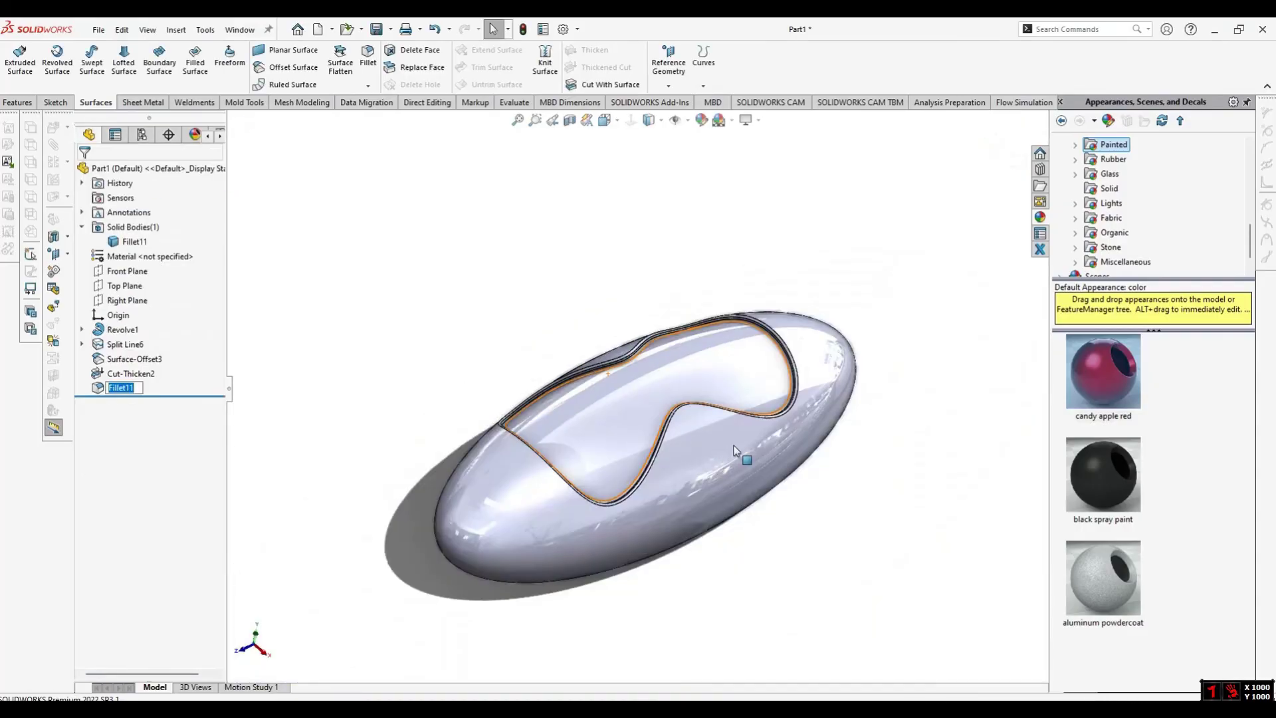
mouse_move(735, 449)
middle_mouse_down()
mouse_move(623, 398)
mouse_move(616, 417)
mouse_move(670, 502)
mouse_move(675, 595)
mouse_move(663, 456)
mouse_move(700, 445)
mouse_move(576, 386)
middle_mouse_up()
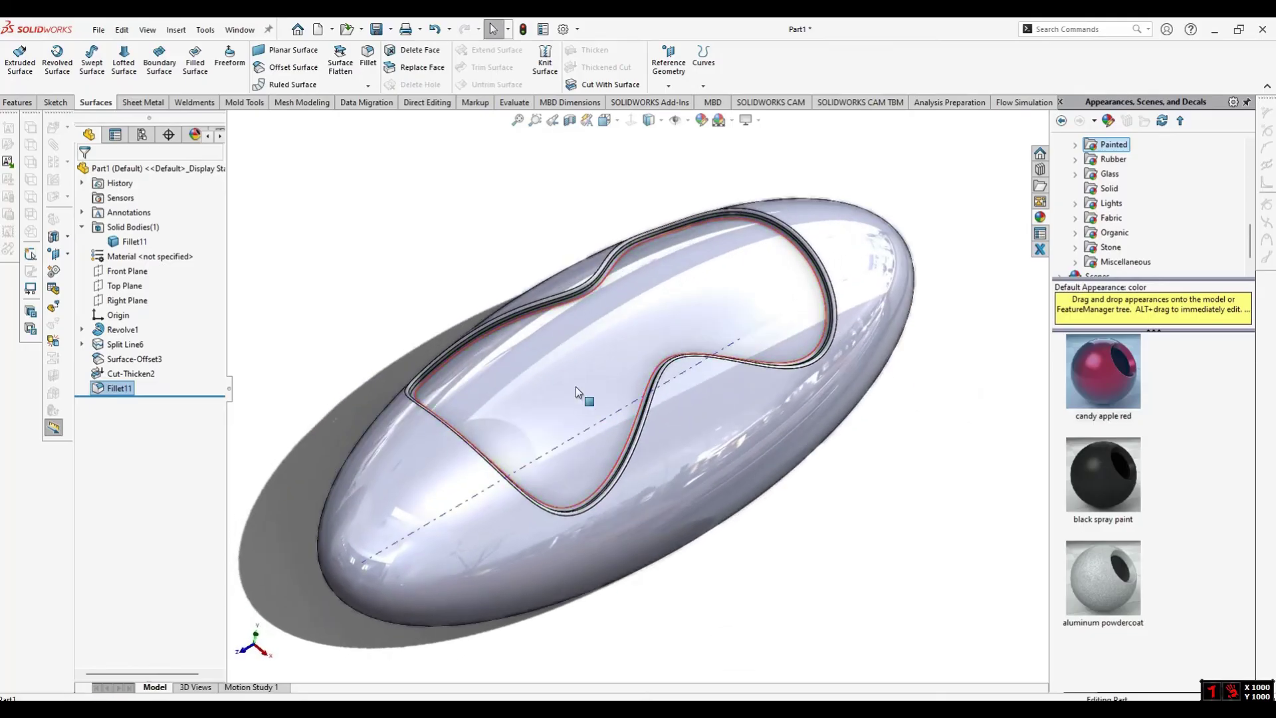
Delete the recess floor face with Delete Face, leaving a wavy opening in the ellipsoid
left_click(576, 385)
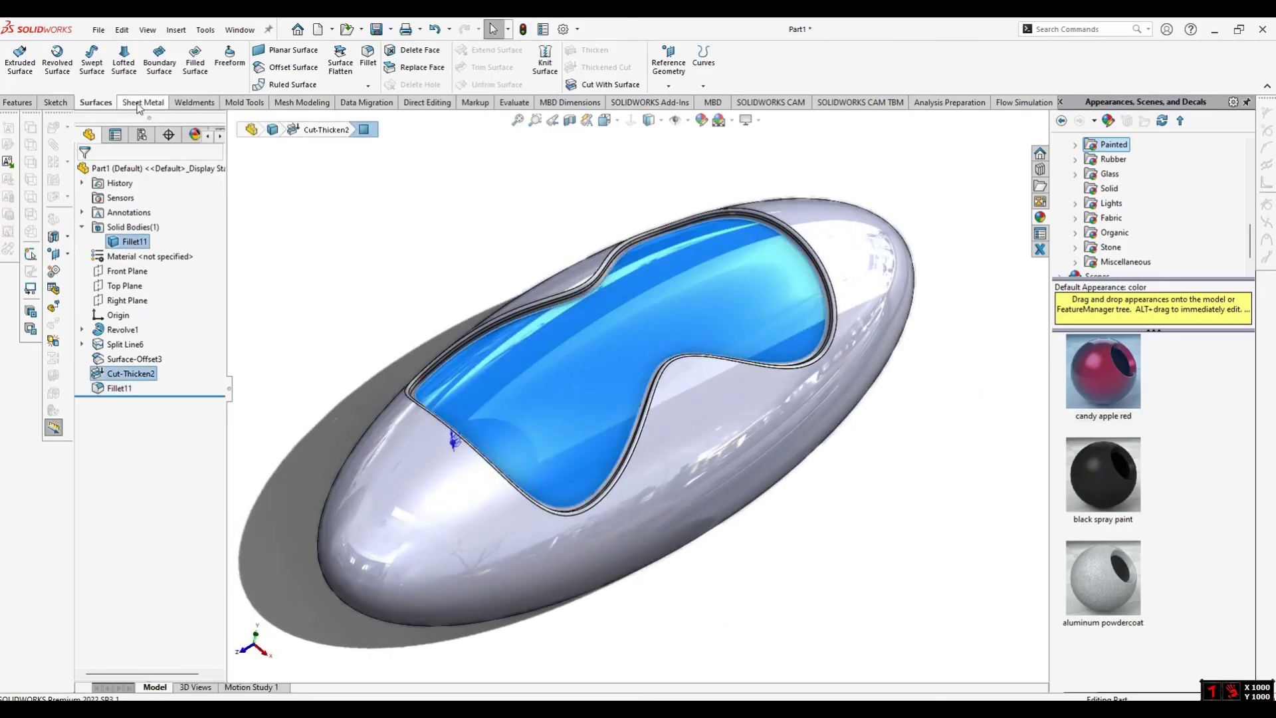
left_click(425, 50)
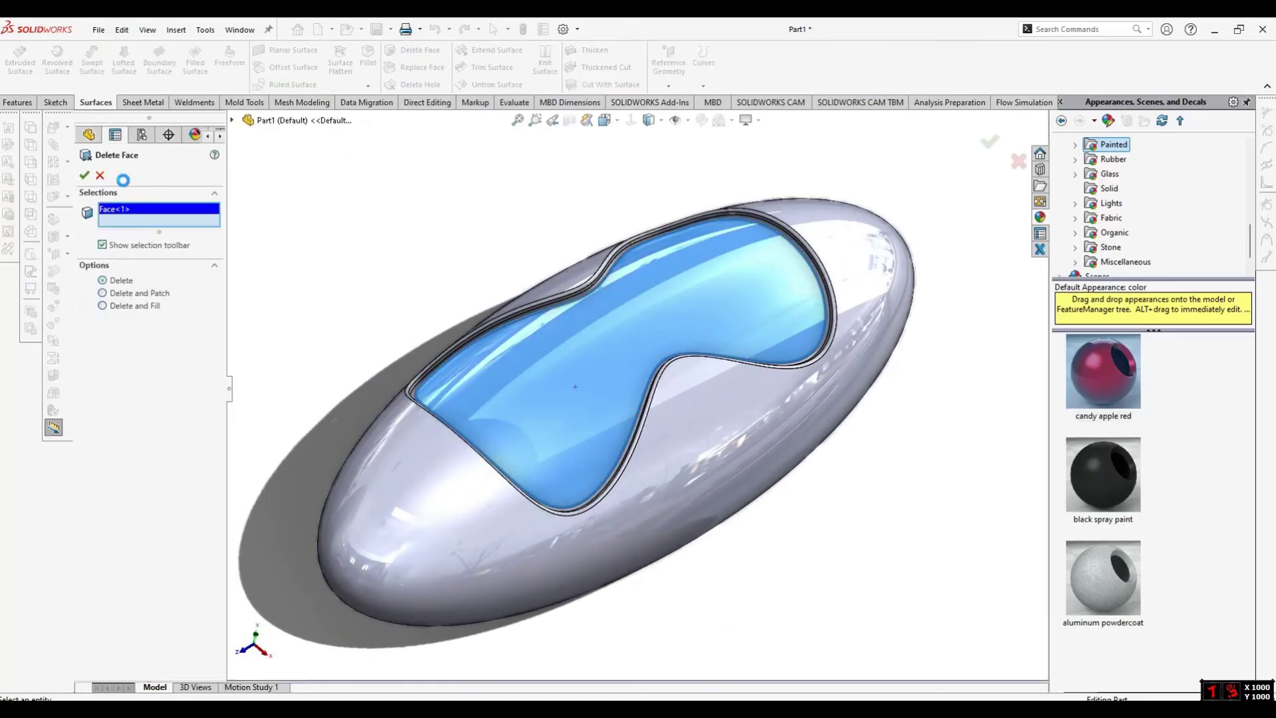
left_click(86, 177)
middle_click_drag(633, 297, 747, 239)
middle_click_drag(519, 356, 498, 392)
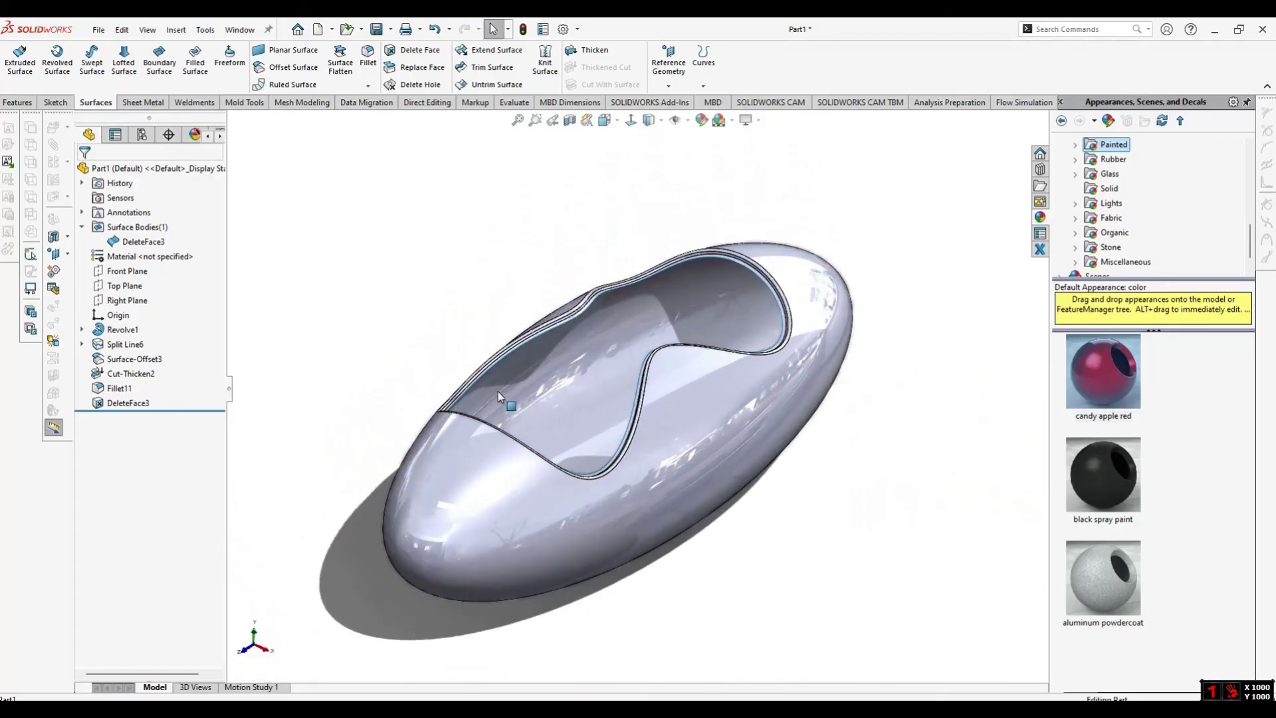